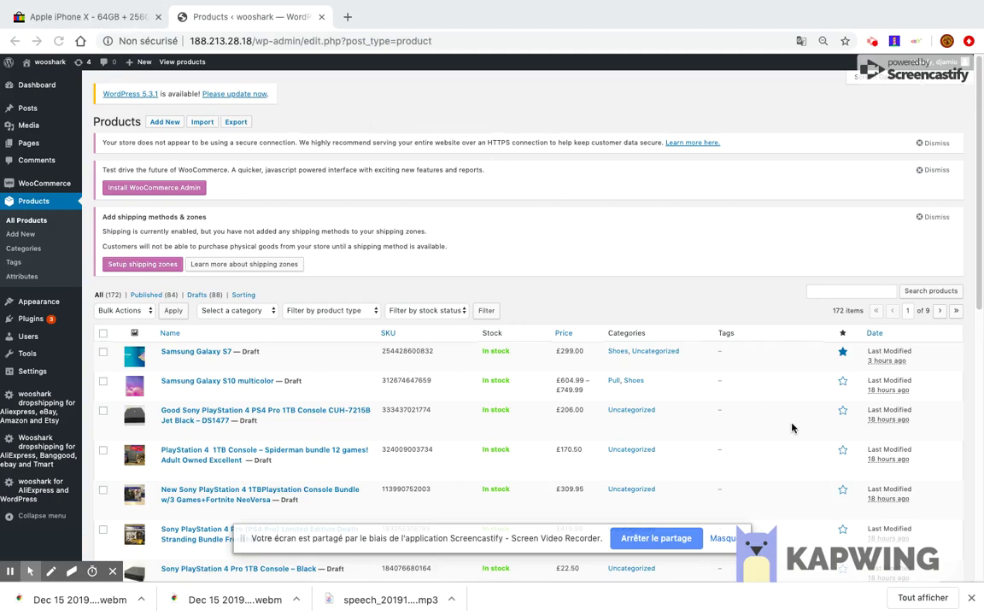
- Switch to the eBay iPhone X listing, reload it and start importing the product to the shop
click(92, 24)
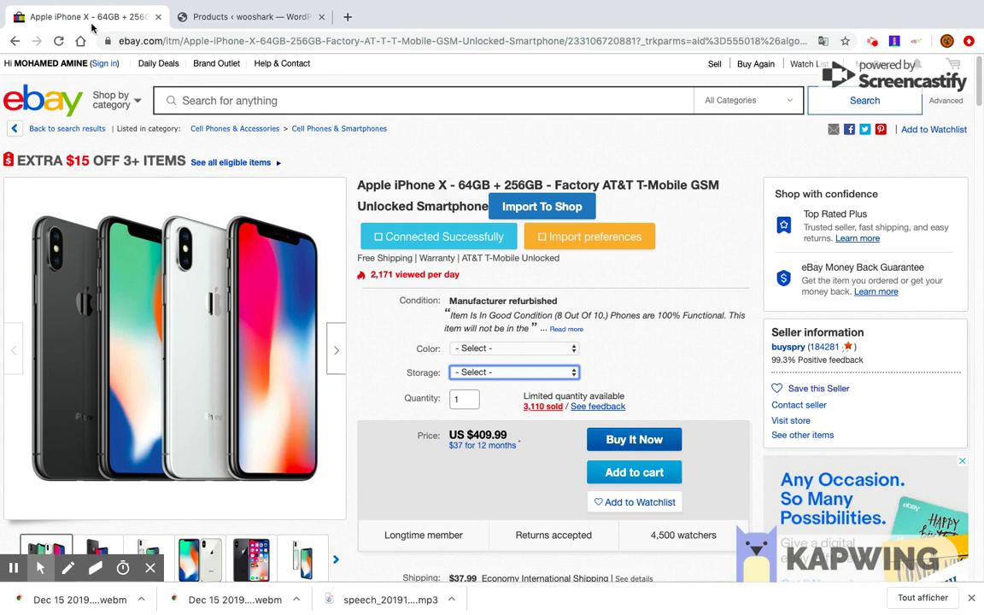
click(60, 41)
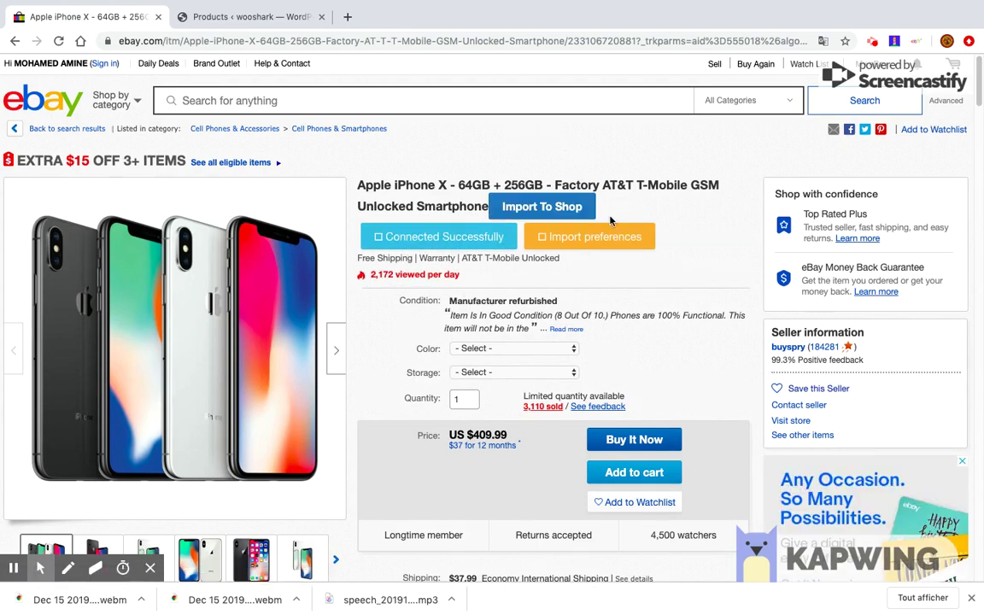
click(539, 210)
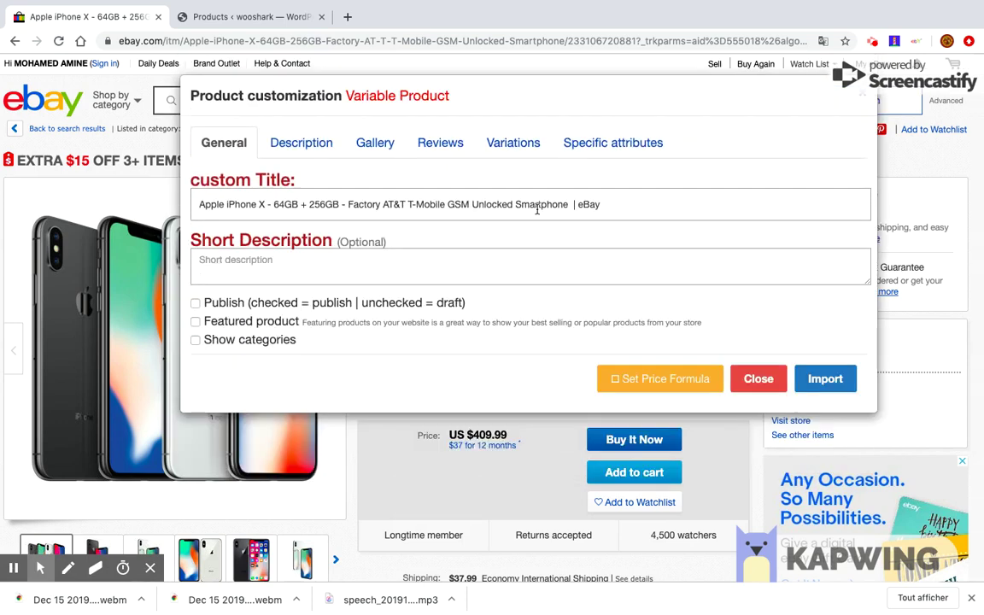
- Look through the product type, description, gallery, reviews, variations and specific attributes in the product customization dialog
drag(363, 95, 455, 99)
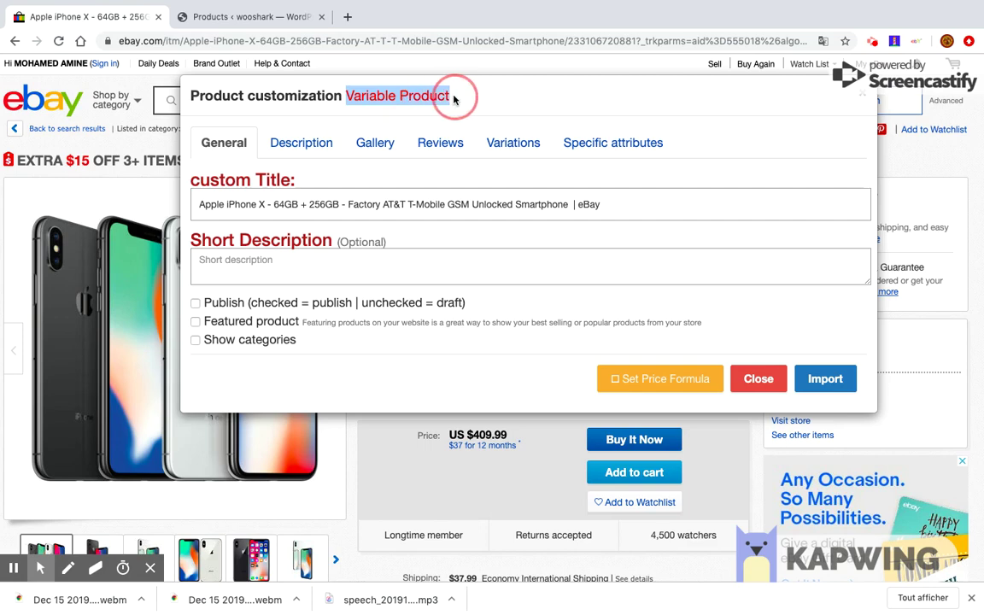
click(358, 90)
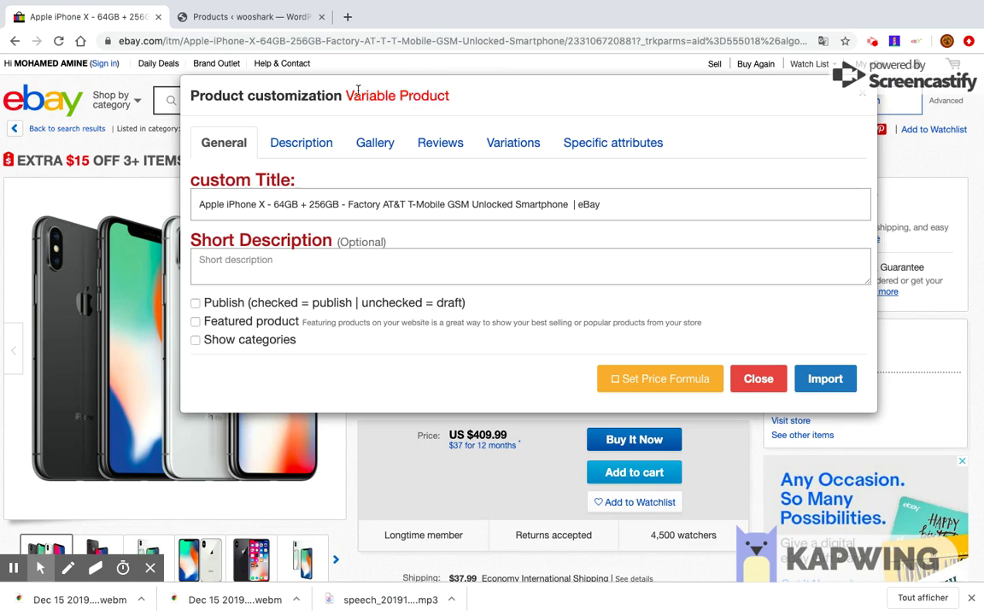
click(302, 145)
click(378, 147)
click(437, 145)
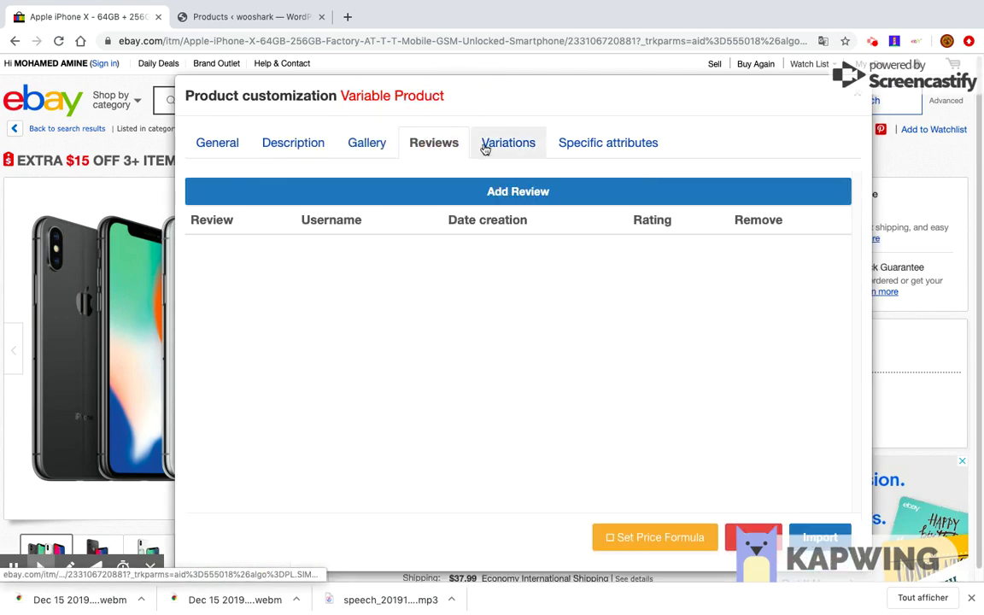
click(522, 144)
click(584, 140)
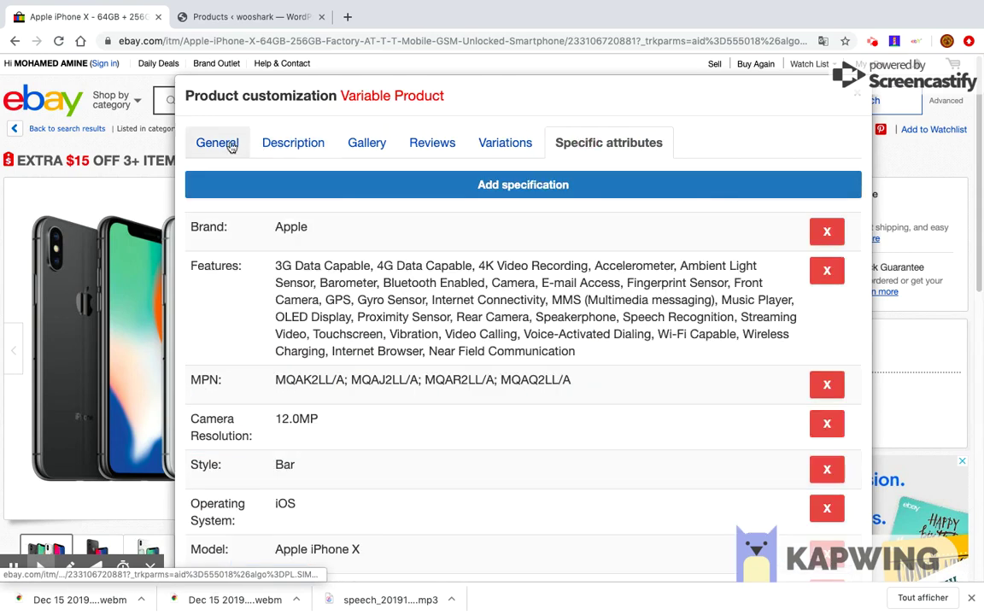
click(231, 145)
click(306, 145)
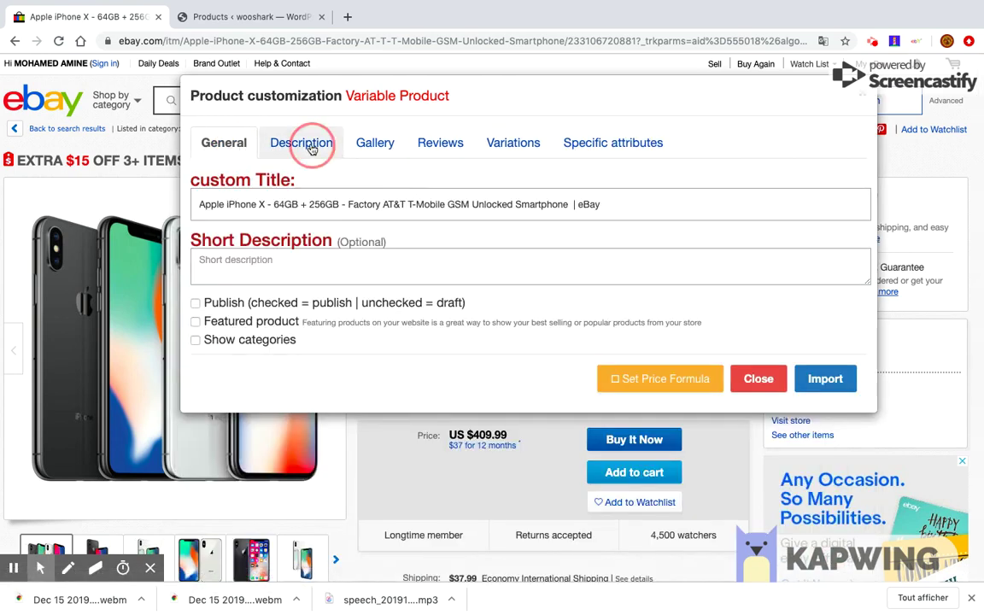
click(374, 146)
click(453, 147)
click(507, 147)
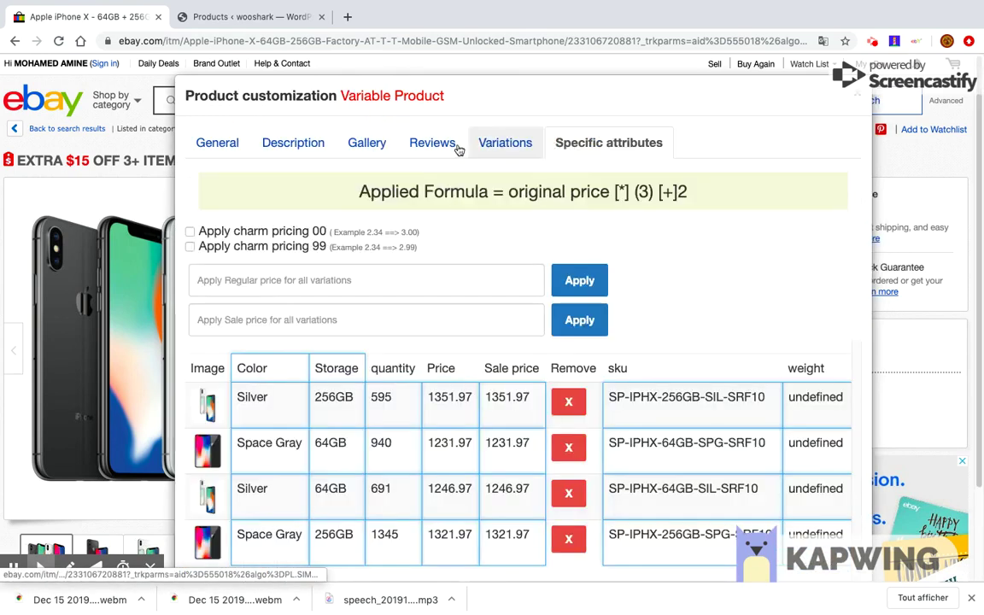
- Shorten the product's custom title to "Apple iPhone X -"
click(205, 145)
drag(570, 209, 638, 209)
key(BackSpace)
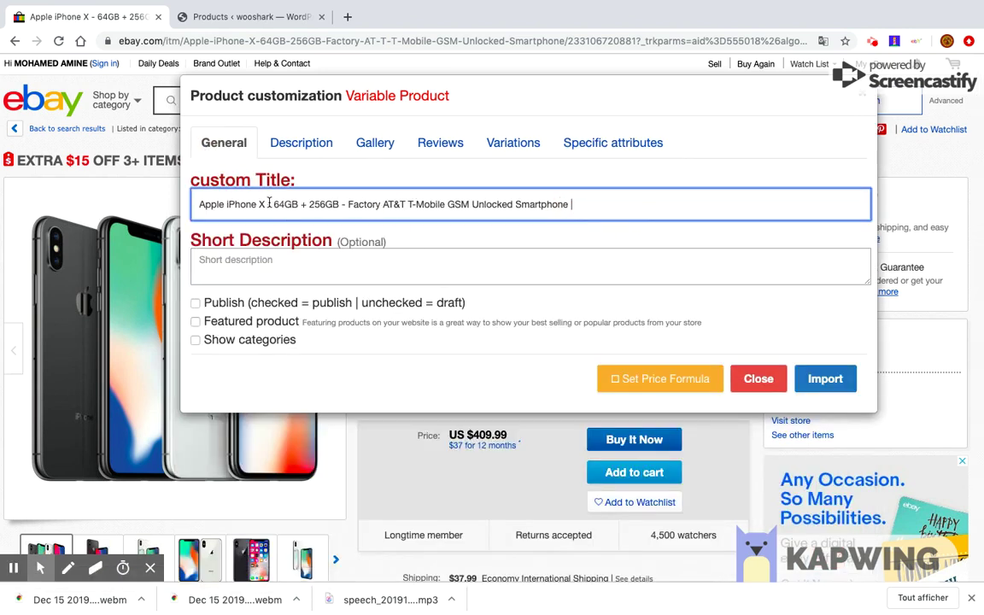
click(620, 227)
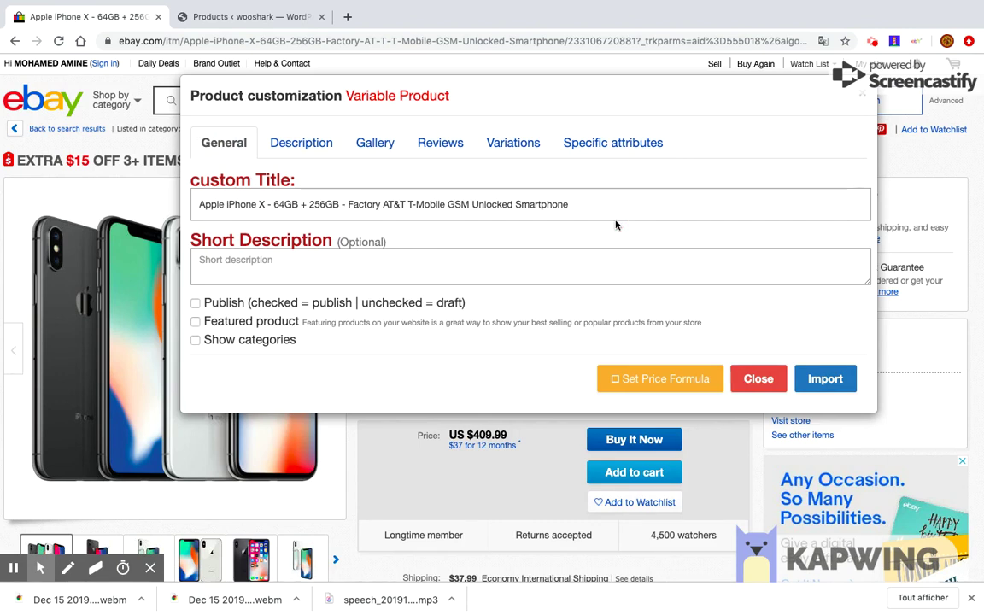
drag(571, 205, 270, 204)
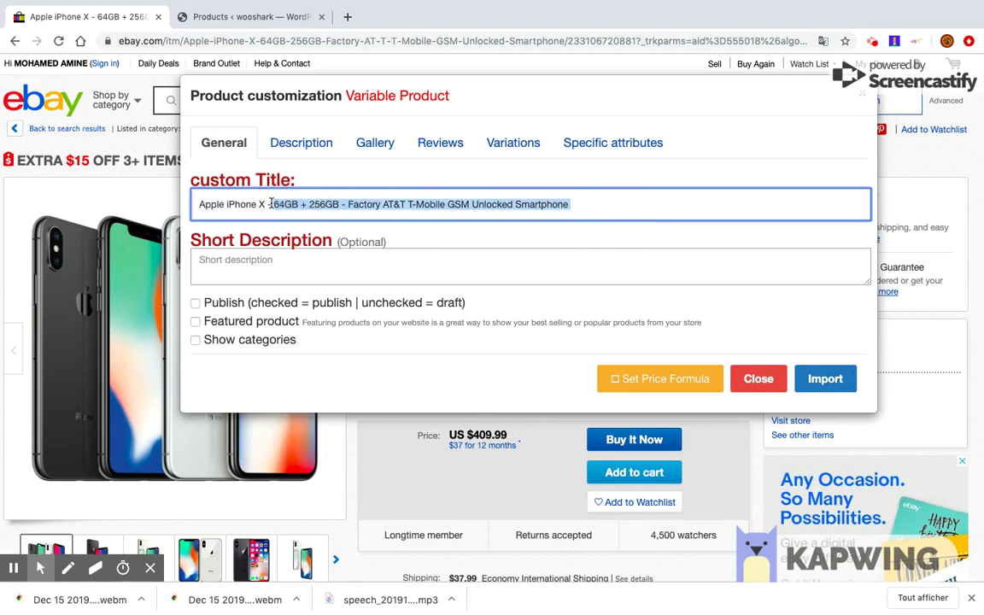
key(BackSpace)
- Show the categories, select Shoes and Uncategorized, and enter "description" as the short description
click(243, 345)
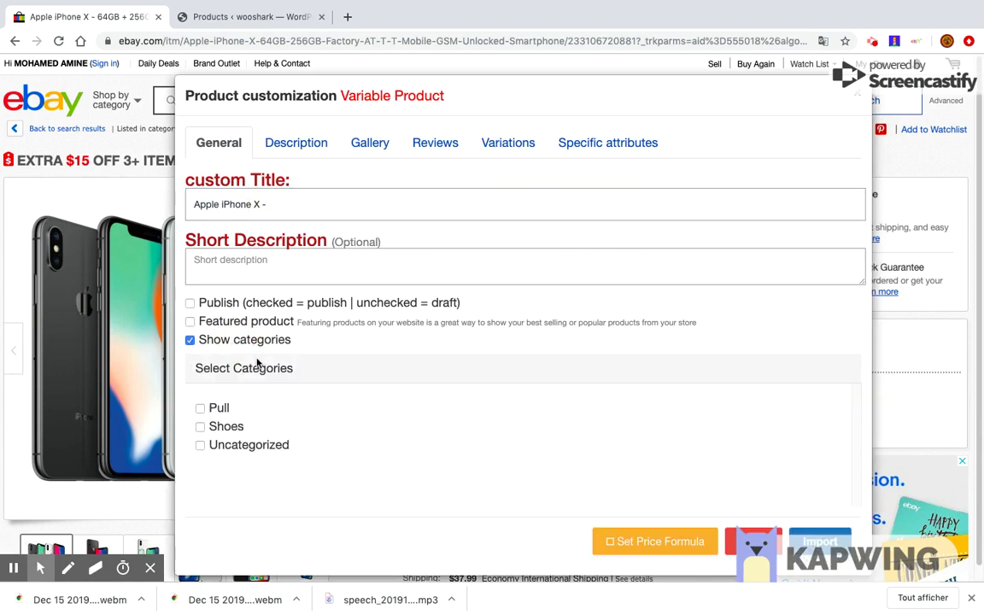
click(229, 429)
click(238, 259)
text(description)
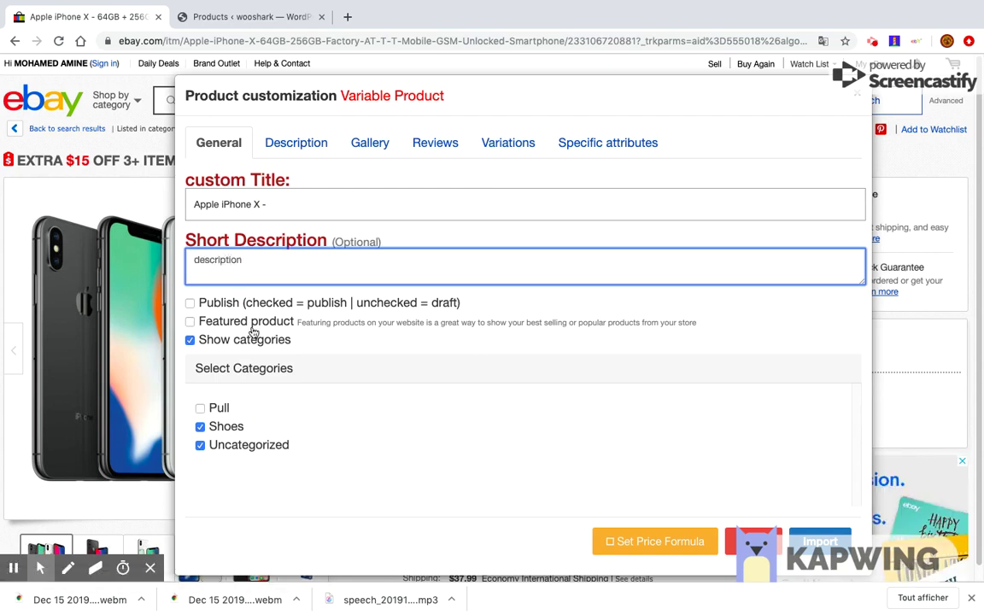
- Set the product to be published and featured, and add the Pull category
click(253, 330)
click(243, 305)
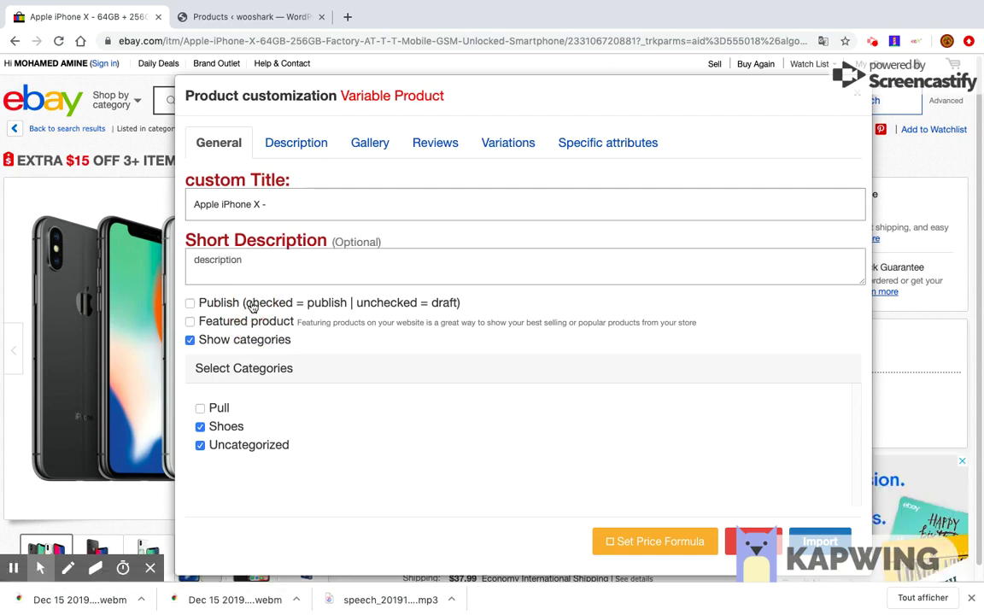
click(238, 306)
click(231, 326)
click(200, 409)
- Delete the store logo, menu links, category lists and shipping and returns blocks from the start of the product description
click(308, 146)
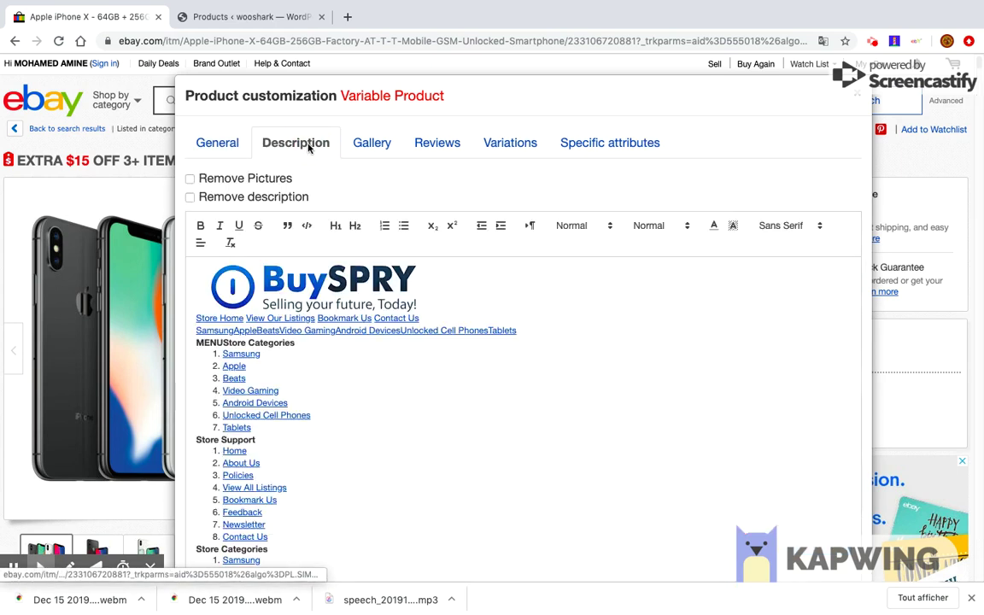
drag(321, 466, 167, 285)
key(BackSpace)
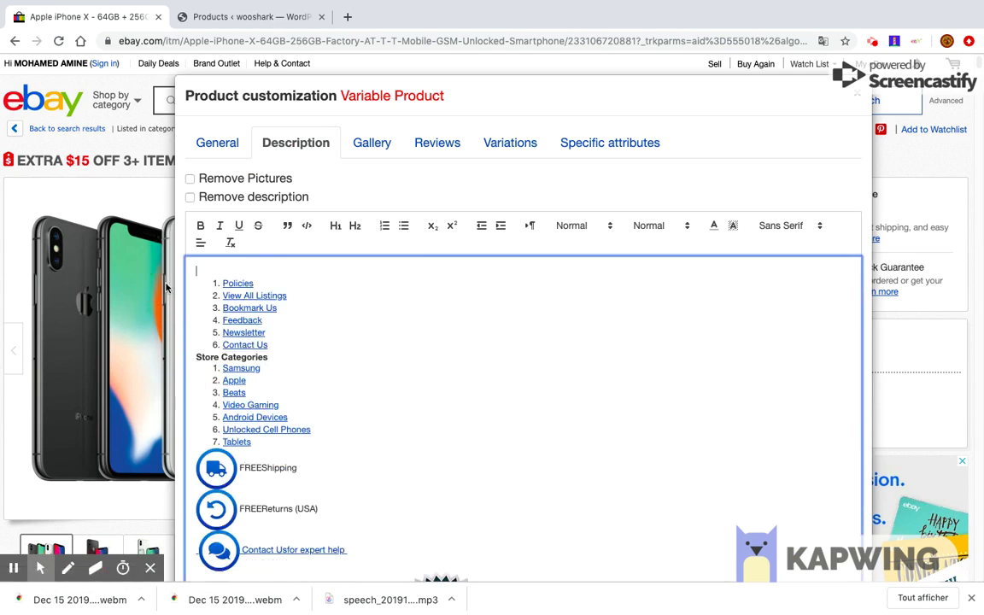
drag(272, 461, 176, 246)
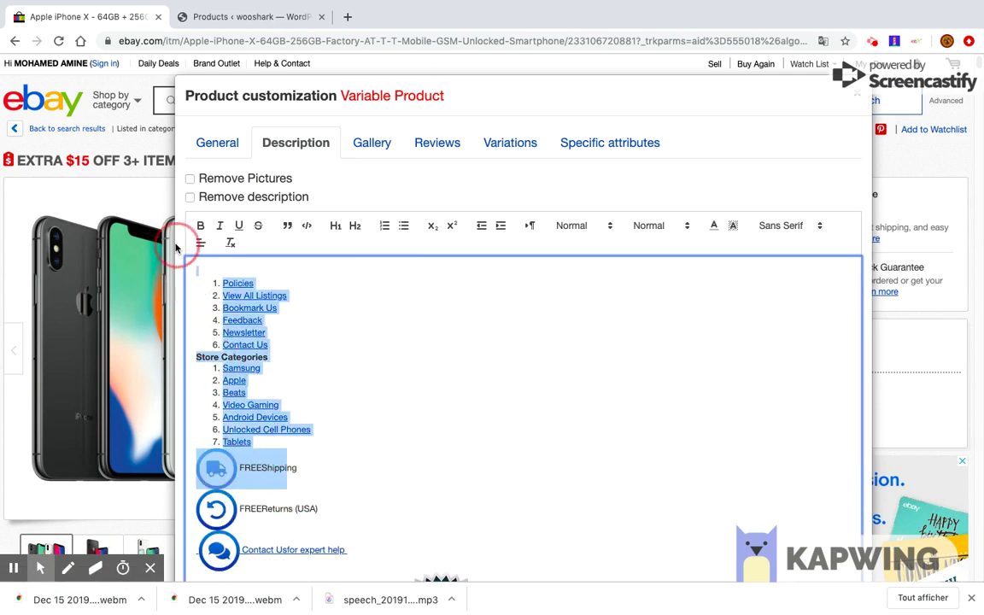
text(hg)
drag(318, 351, 164, 232)
key(BackSpace)
key(BackSpace)
- Format the remaining "t help" text in the description as Heading 2, Serif, red and Large
click(656, 227)
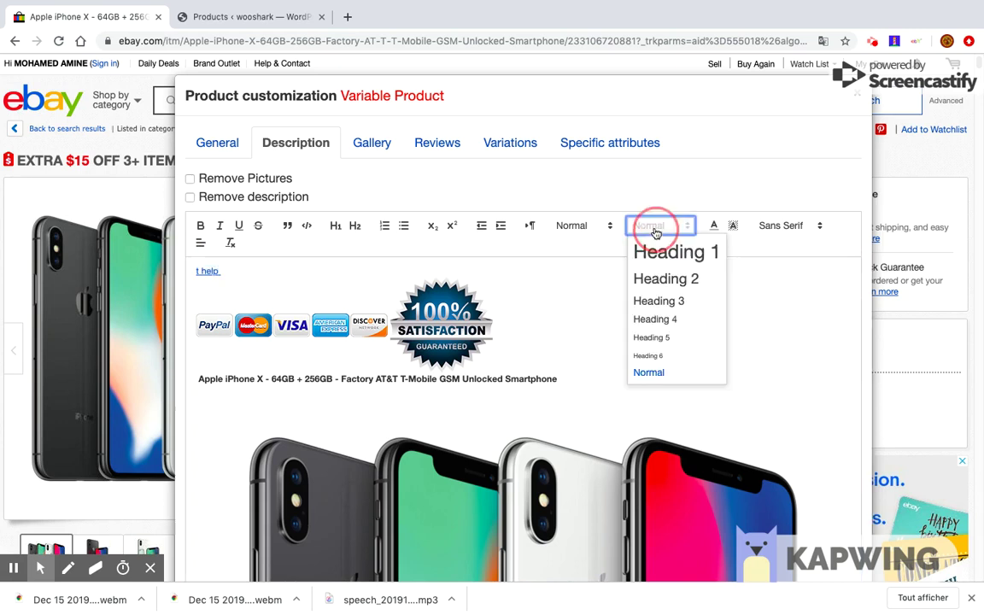
click(661, 279)
click(783, 226)
click(766, 263)
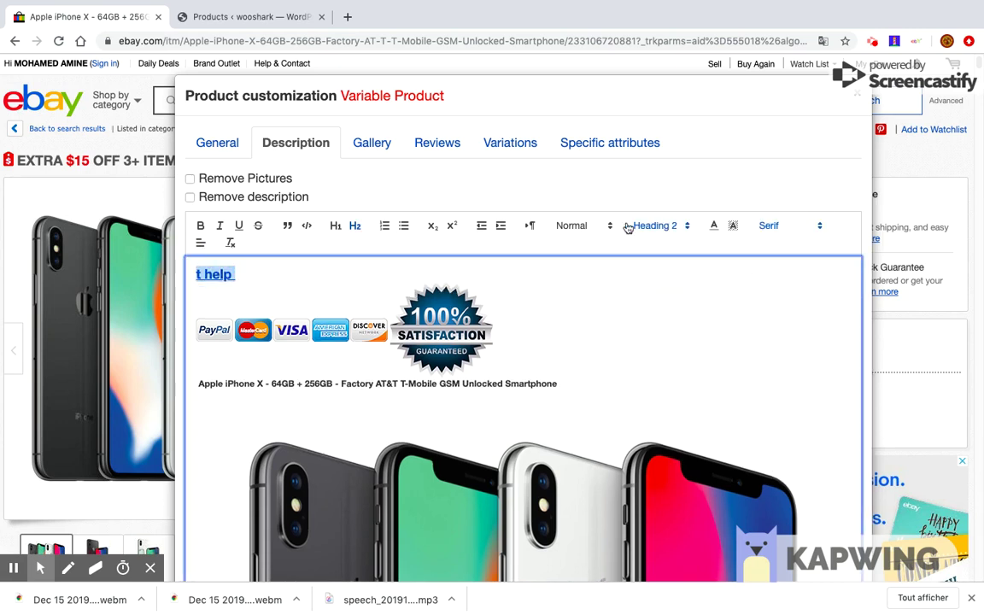
click(714, 226)
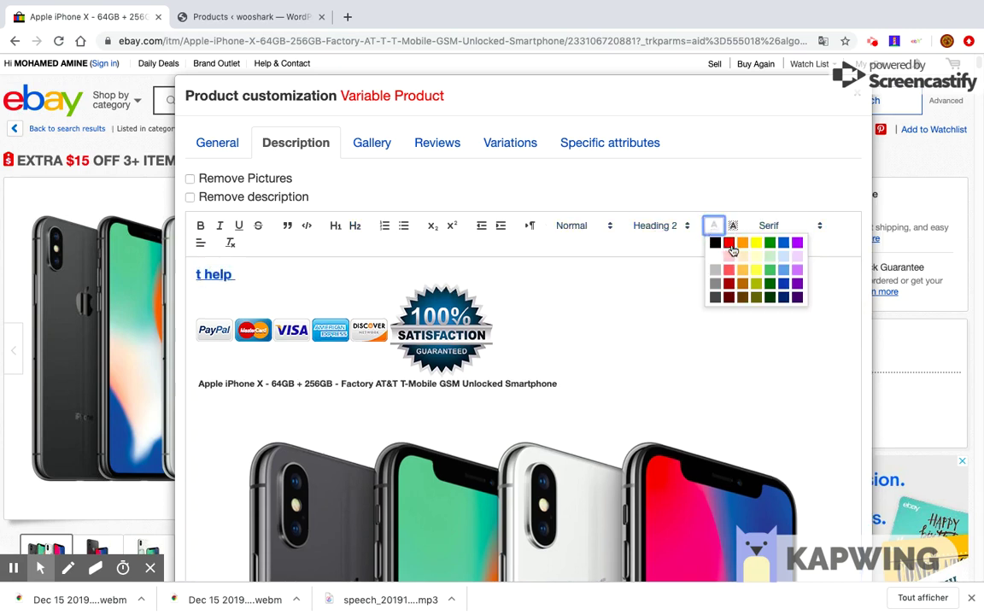
click(732, 250)
click(584, 225)
click(595, 286)
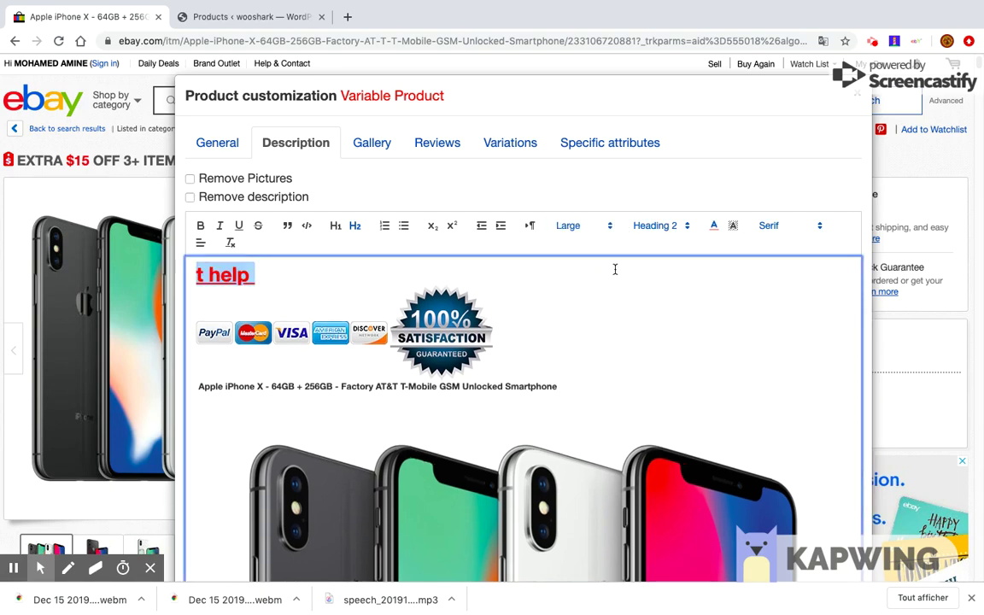
click(588, 303)
- Delete the picture of the four iPhones below the product title in the description
scroll(588, 303, down, 10)
click(441, 251)
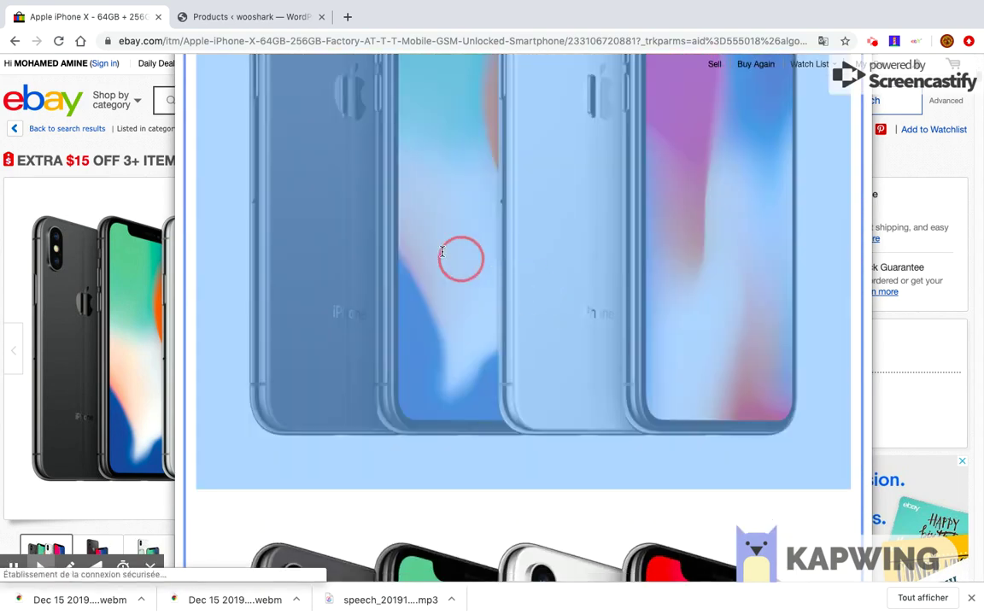
click(432, 246)
scroll(434, 333, up, 10)
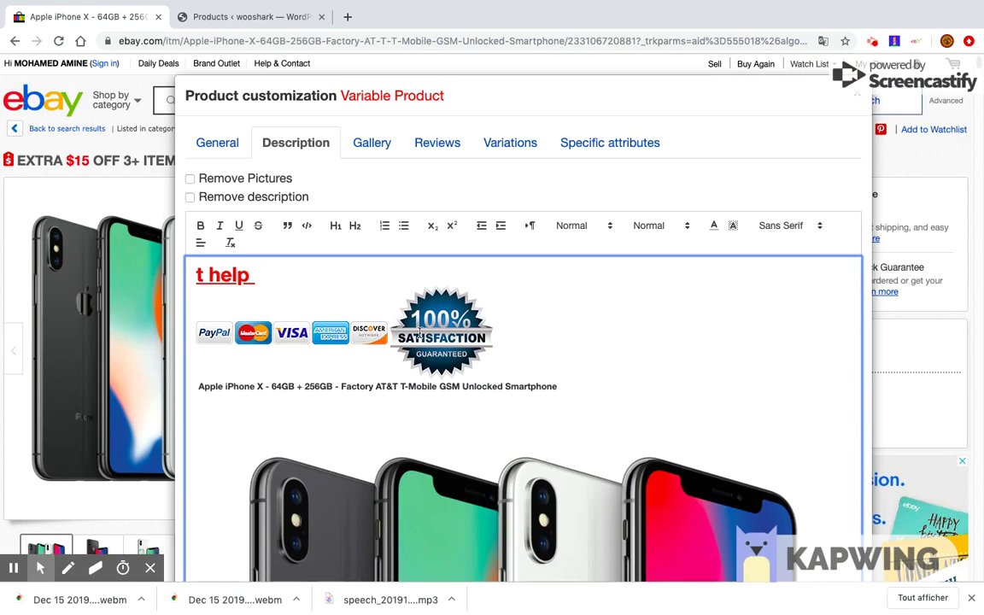
click(514, 406)
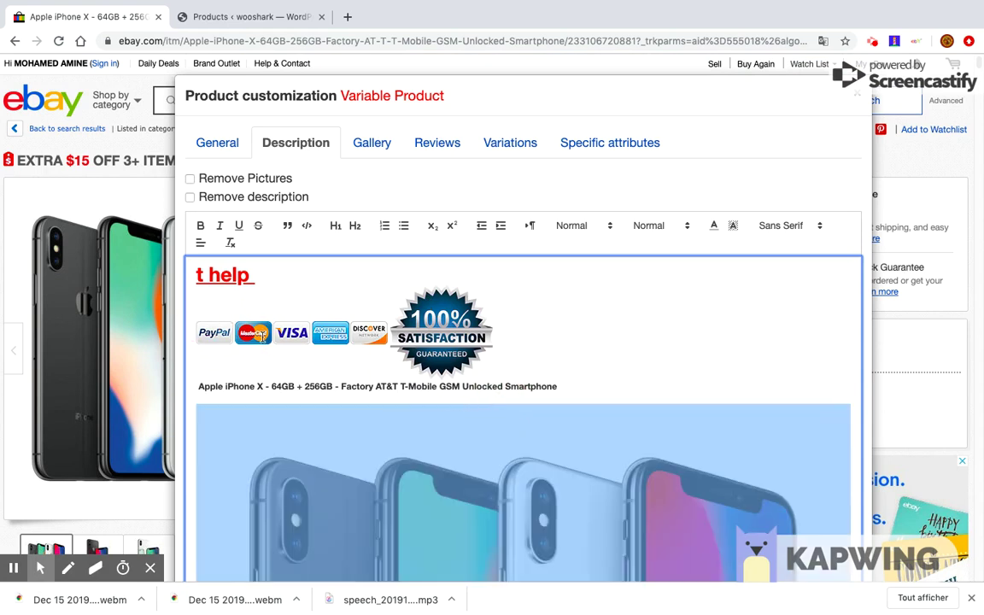
key(BackSpace)
- Remove the leading images from the product gallery one by one until the black iPhone front-and-back picture comes first
click(361, 144)
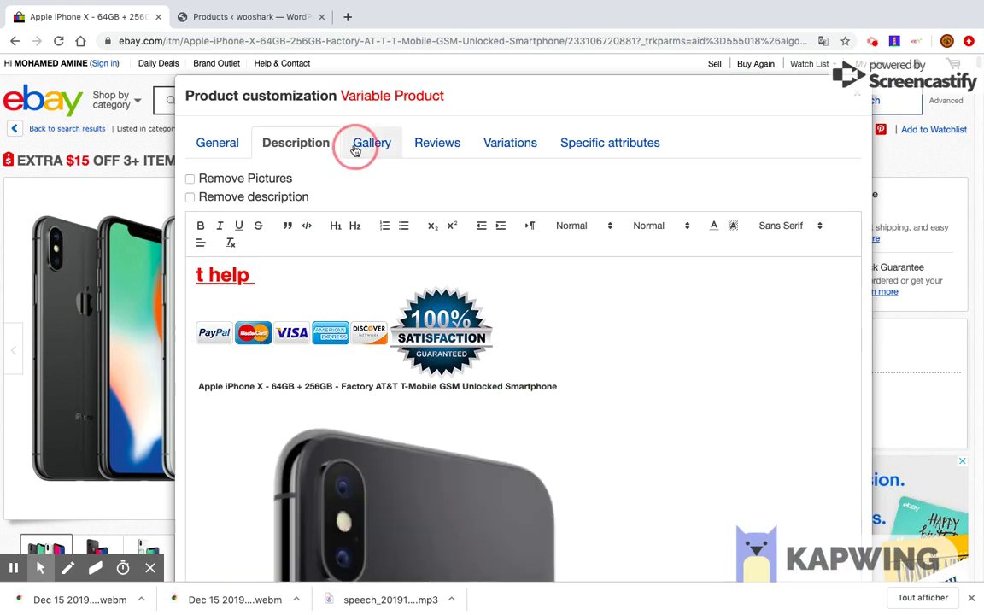
click(241, 207)
click(241, 208)
click(241, 207)
click(242, 208)
click(242, 209)
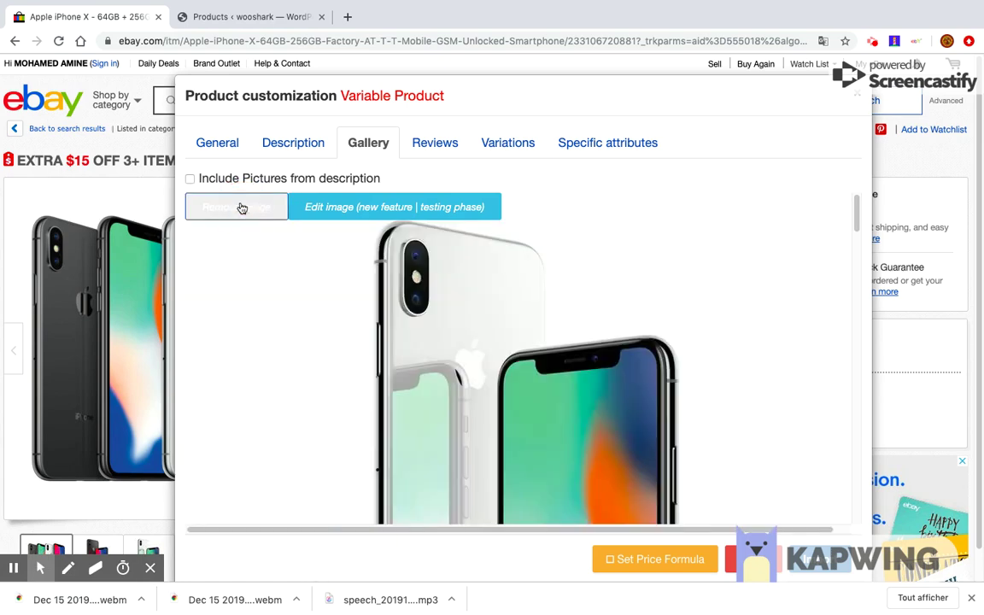
click(242, 207)
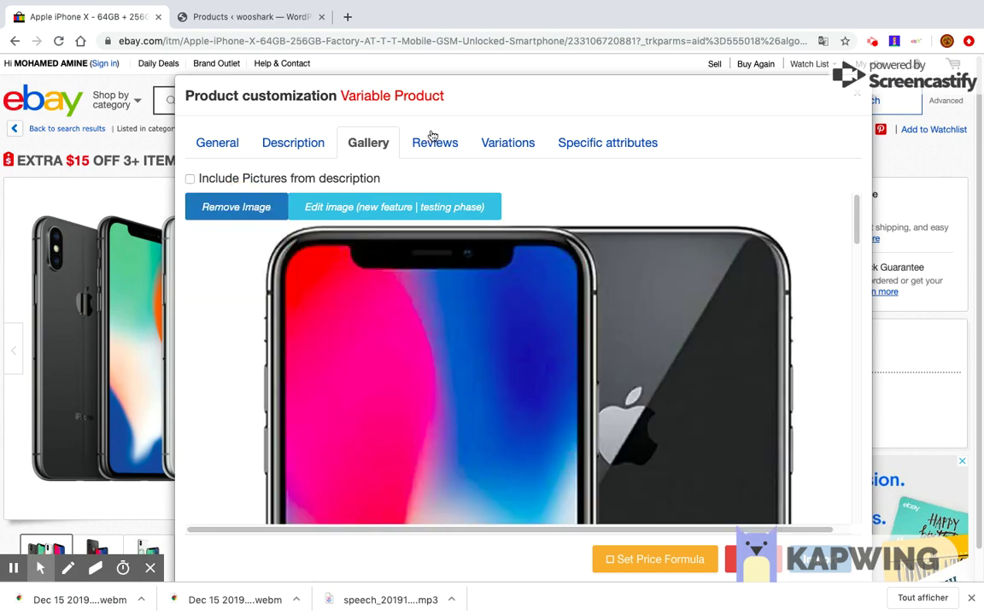
- Open the first gallery image in the LunaPic editor and add the text "my shop bame" with an updated preview
click(373, 211)
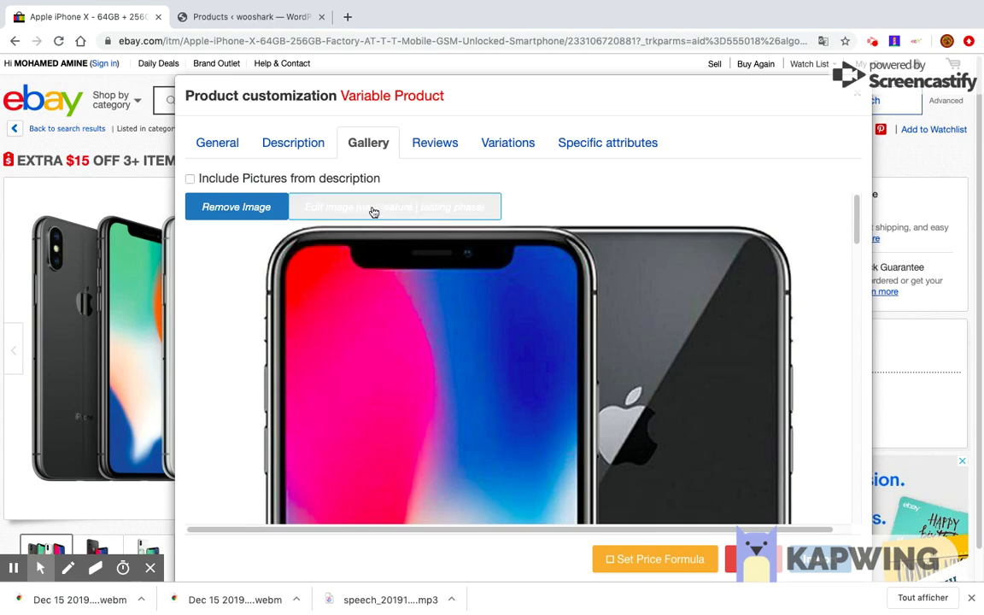
click(423, 204)
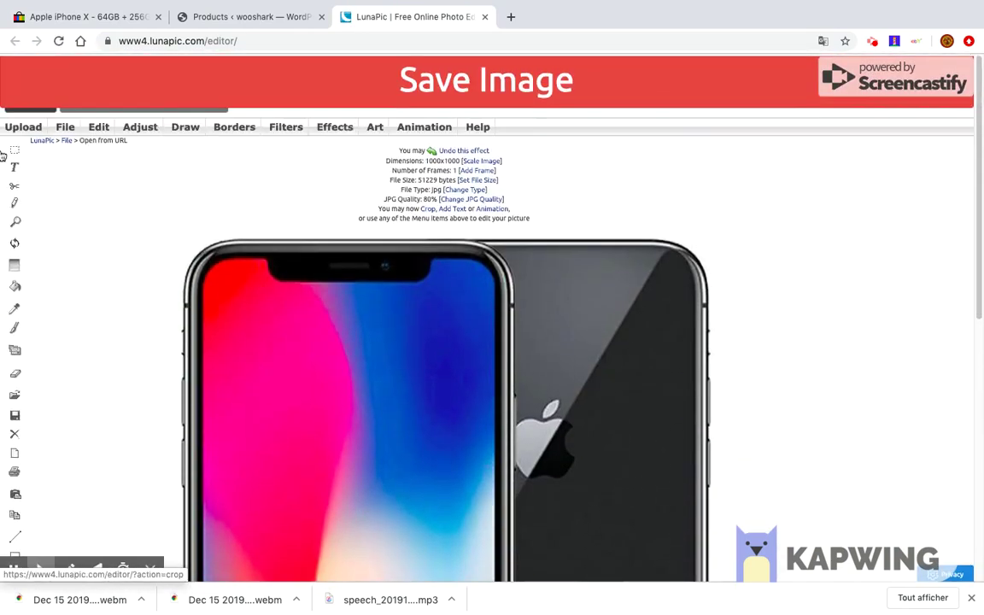
click(14, 167)
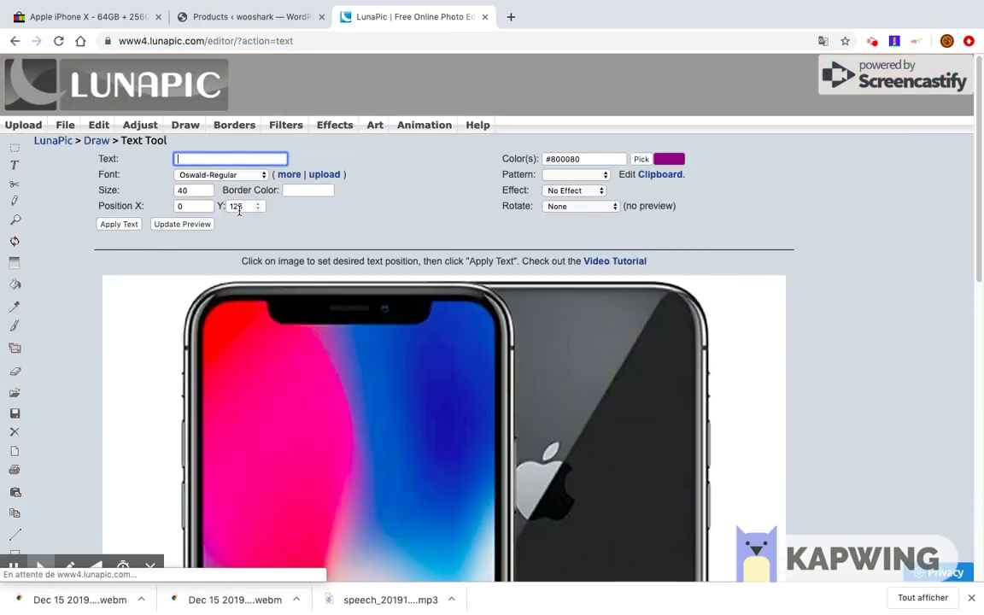
click(229, 159)
click(229, 205)
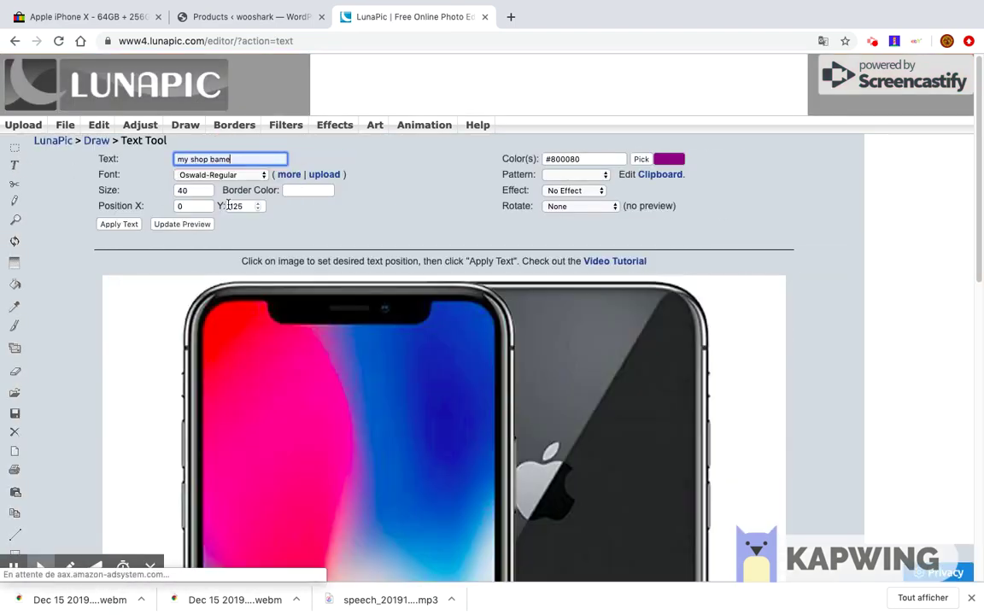
click(196, 223)
- Set the text's font to Beautysc and move it to the image's upper-left corner, about X 8, Y 62
click(259, 175)
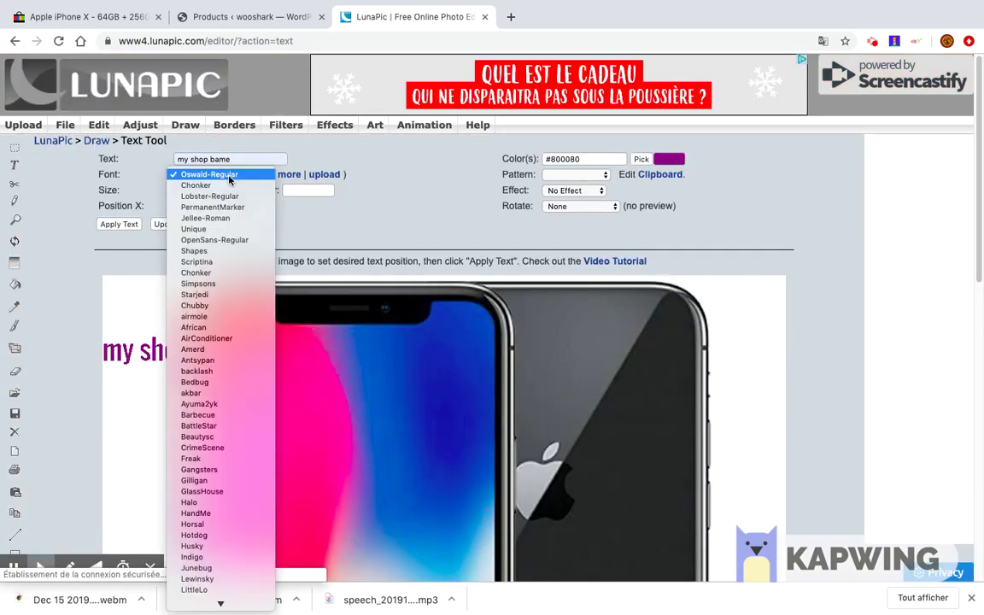
click(217, 438)
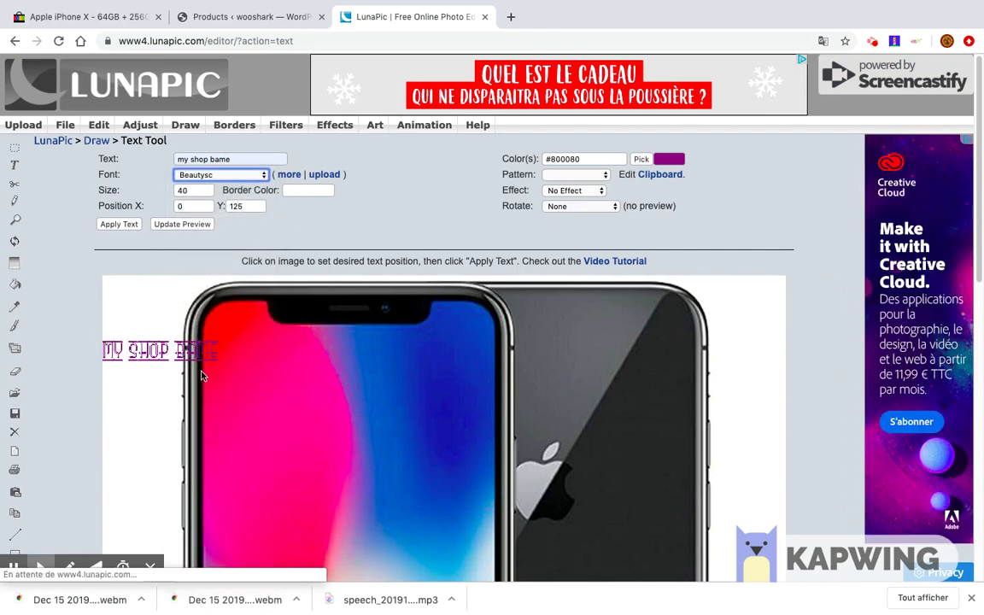
drag(159, 357, 147, 308)
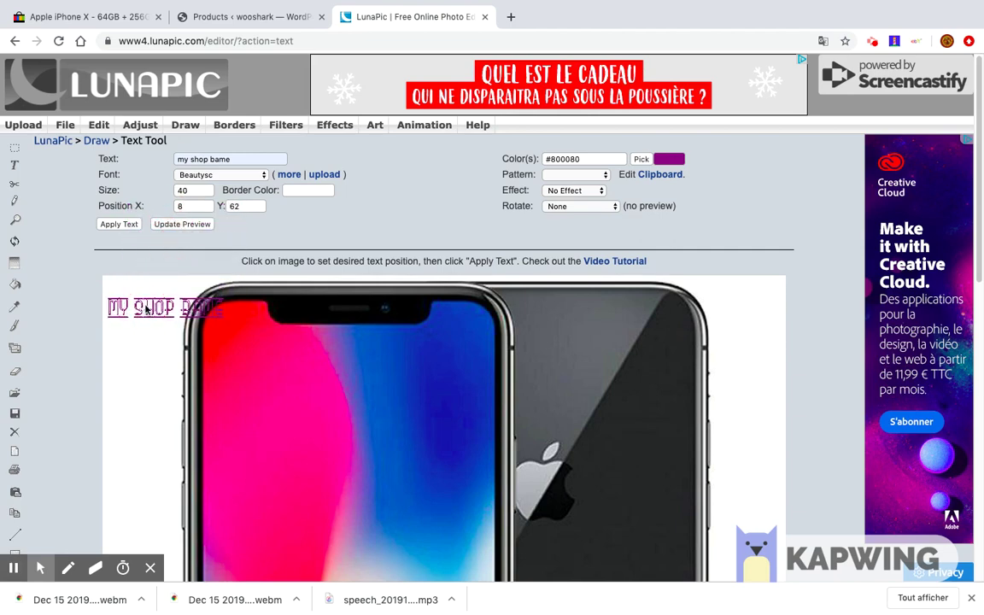
- Apply the "my shop bame" text to the image and save the result to Imgur to get its hosting codes
click(119, 225)
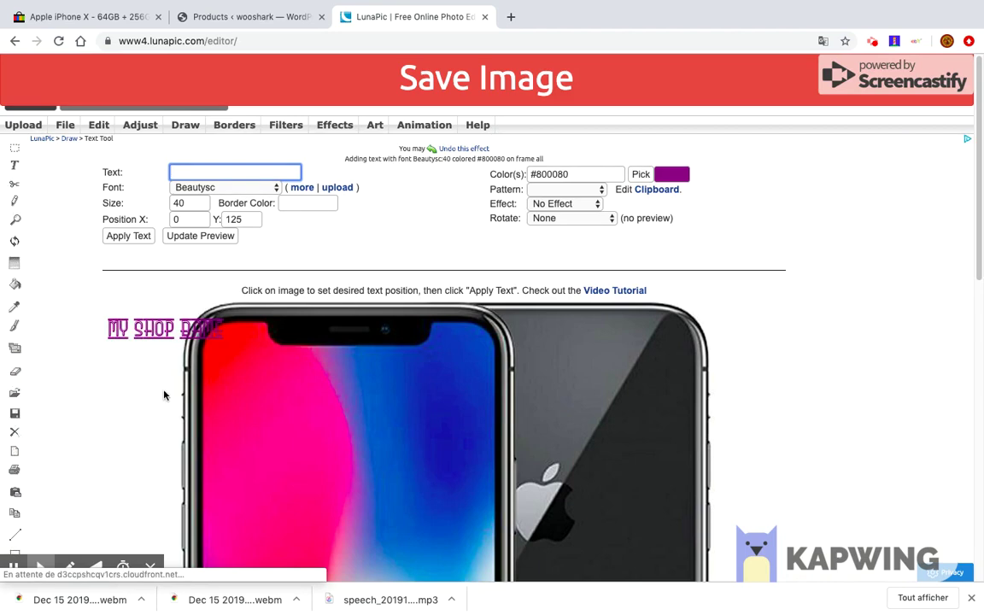
scroll(164, 395, down, 3)
scroll(164, 395, up, 3)
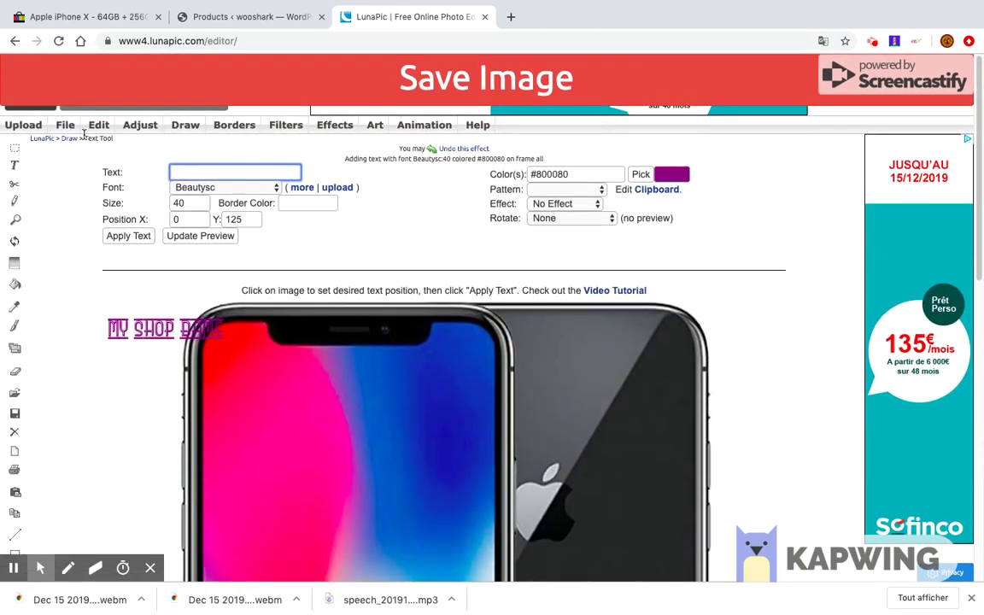
click(72, 128)
mouse_move(94, 132)
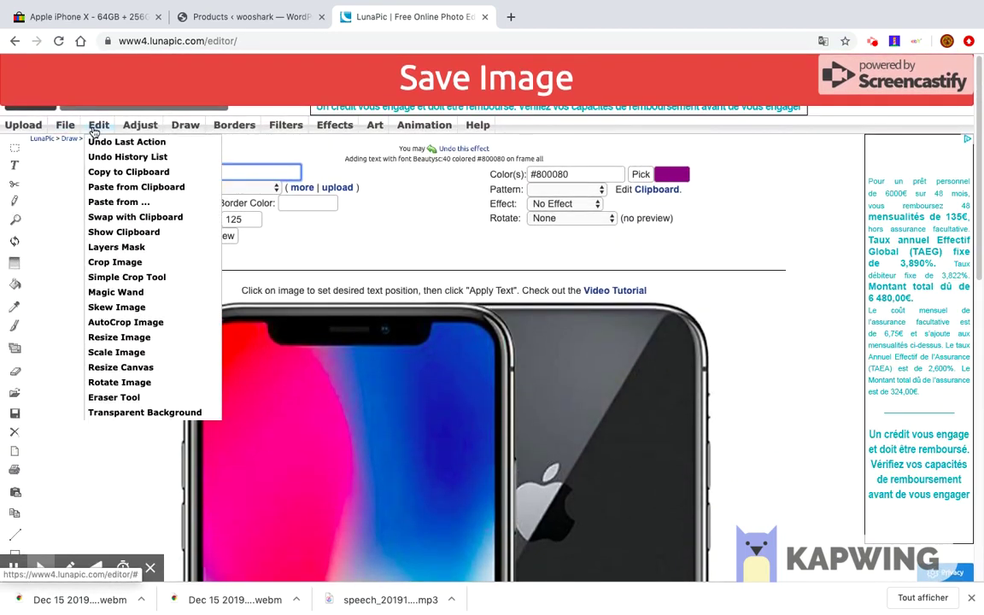
mouse_move(176, 128)
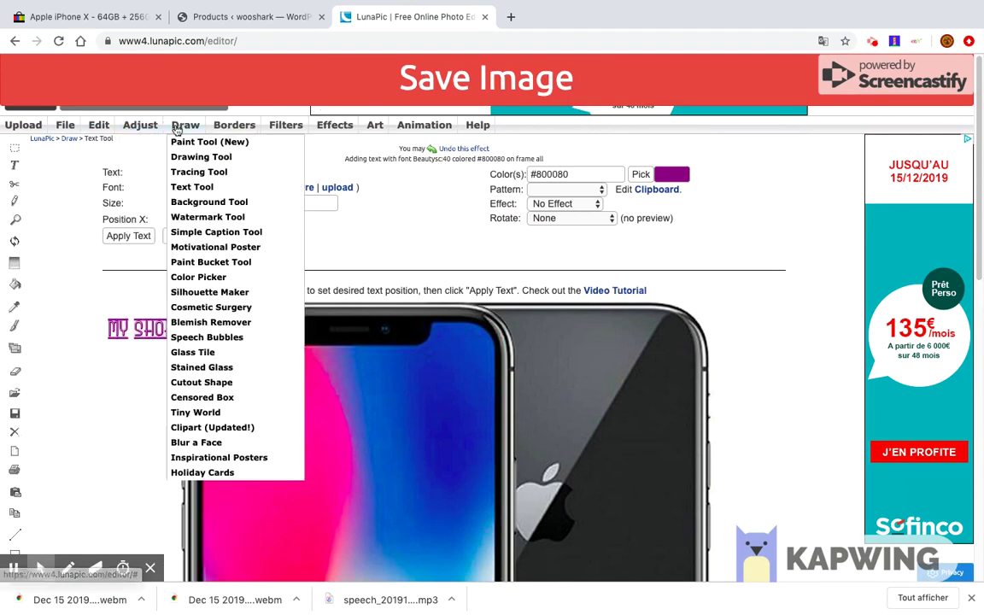
mouse_move(277, 131)
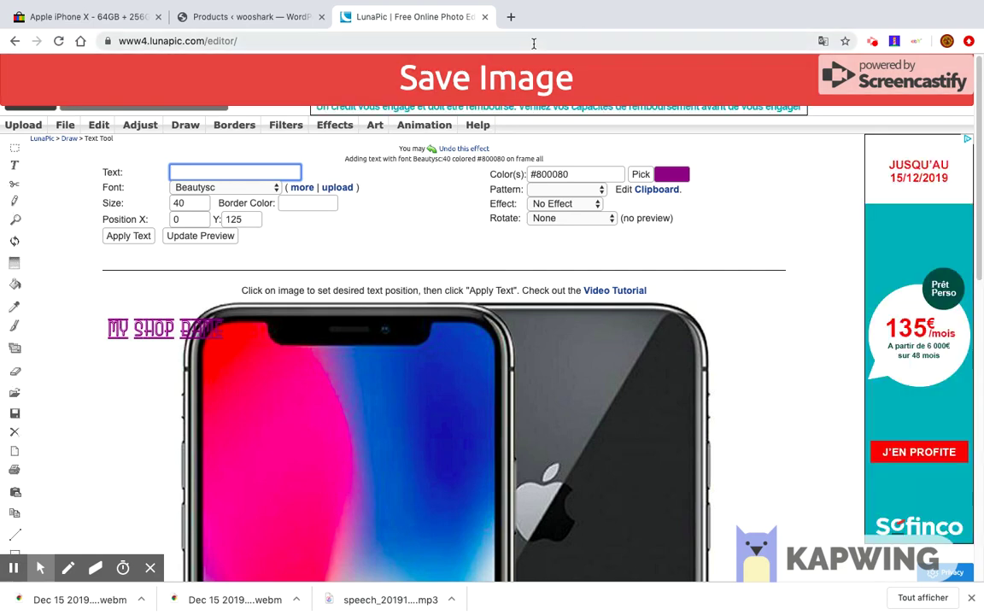
click(443, 77)
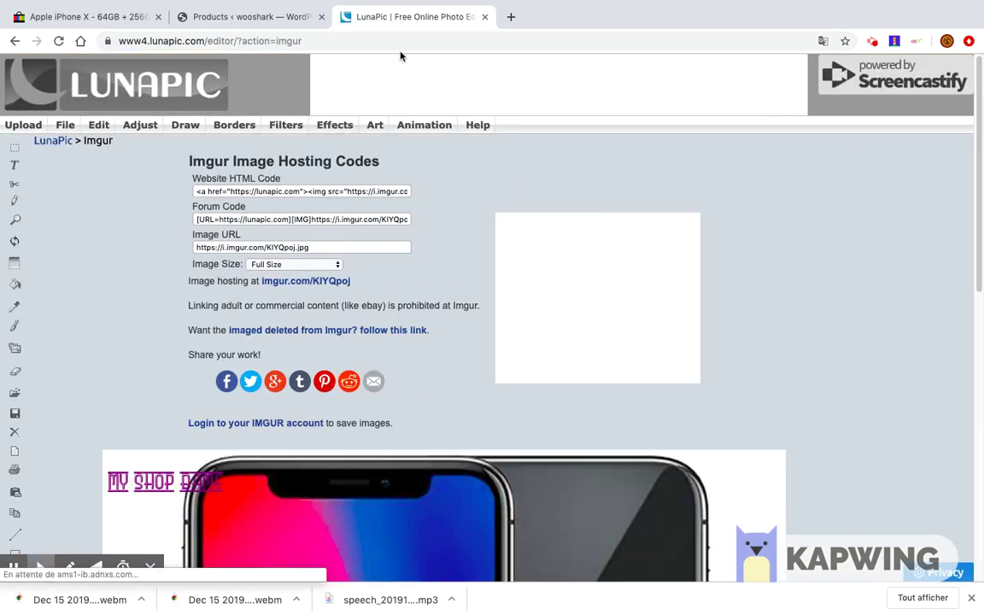
- Switch back to the eBay listing's product customization and add a review "my review" with a reviewer name, date 2019-12-14 and rating 4
click(124, 17)
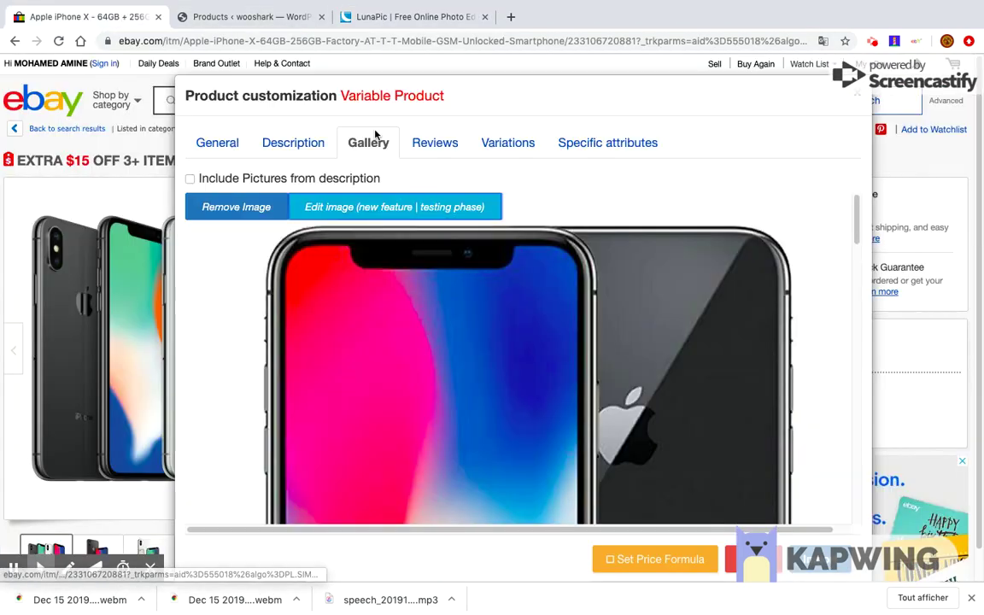
scroll(466, 256, down, 10)
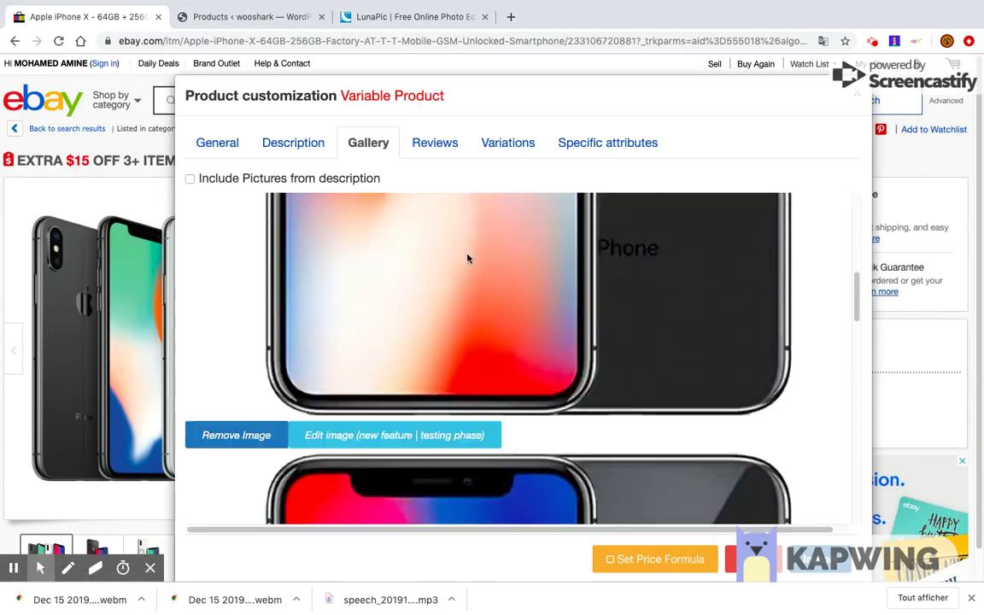
click(431, 145)
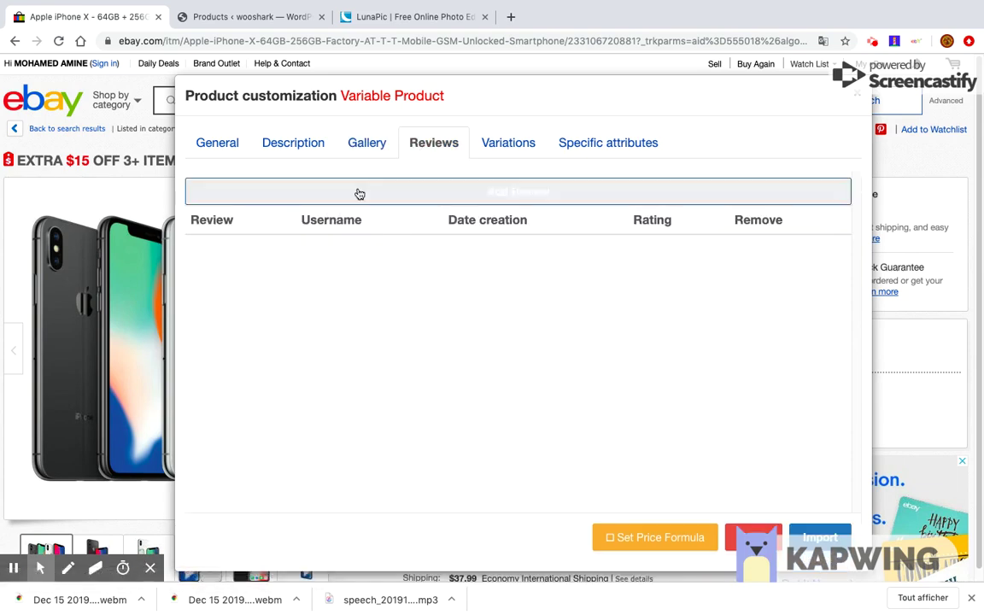
click(357, 193)
click(314, 259)
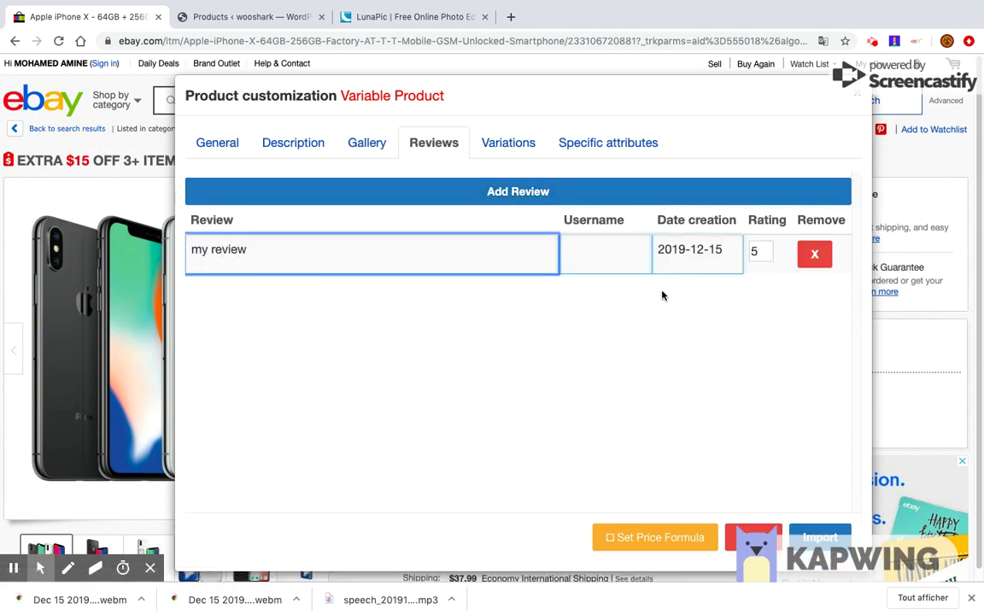
click(611, 263)
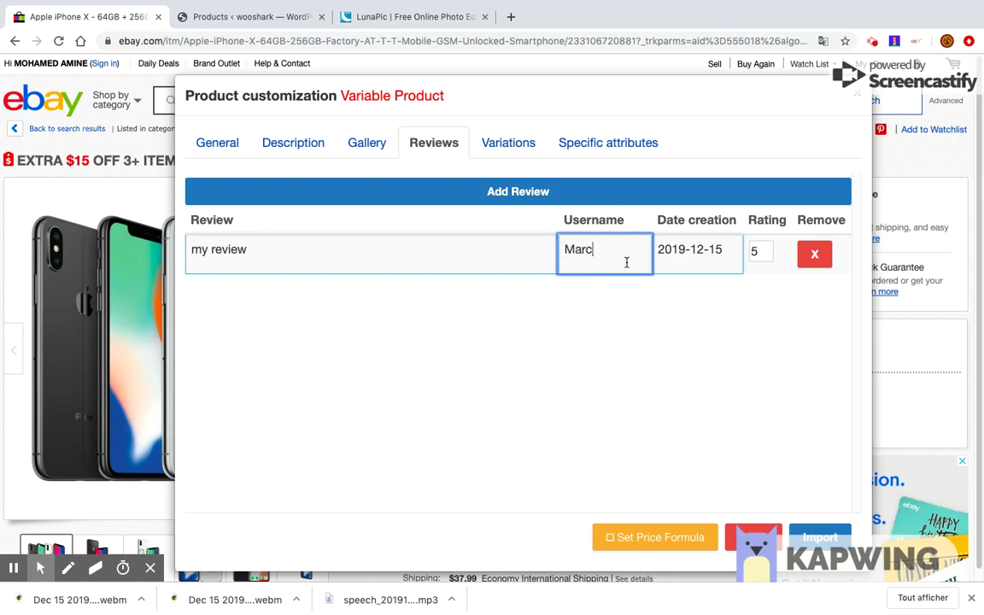
click(721, 256)
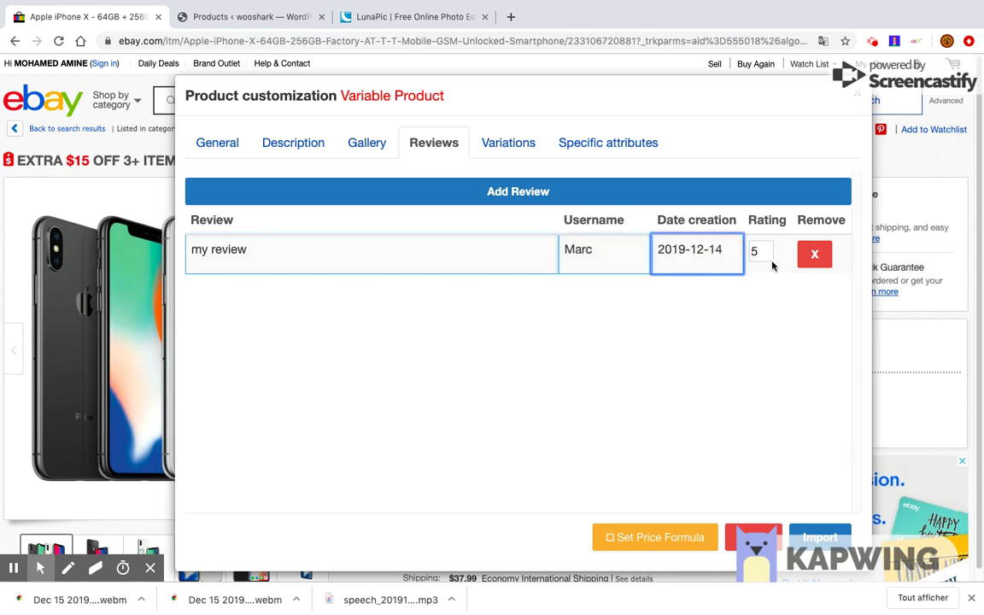
click(766, 254)
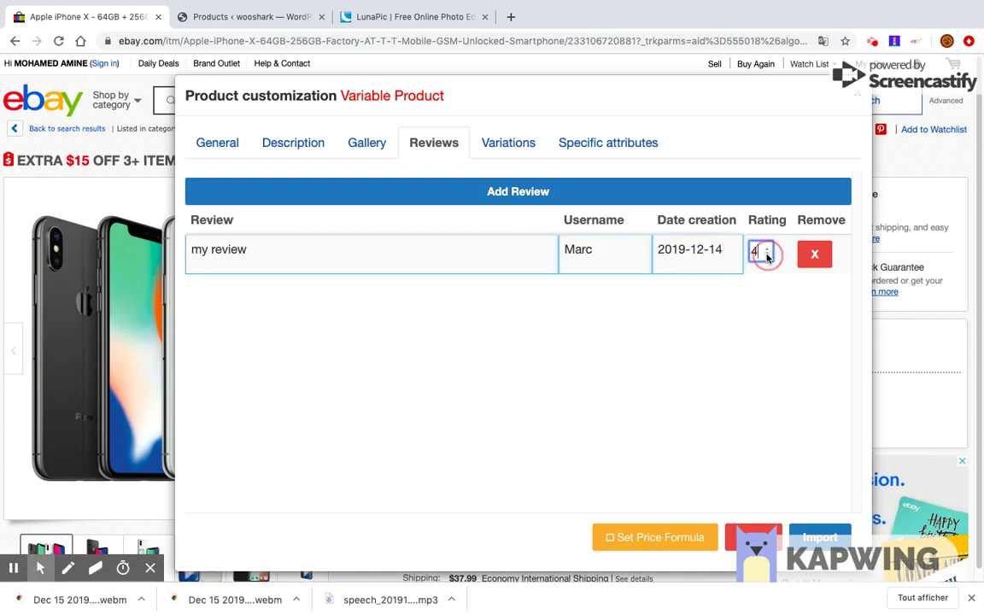
- Add a second product review with the text "test" and edit its username
click(706, 205)
click(384, 308)
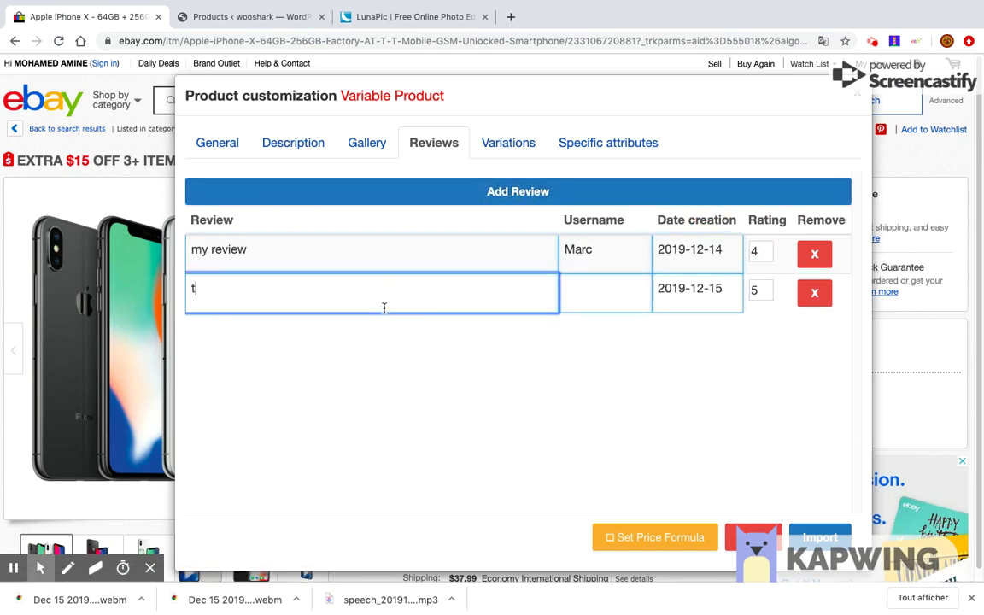
key(Tab)
text(e)
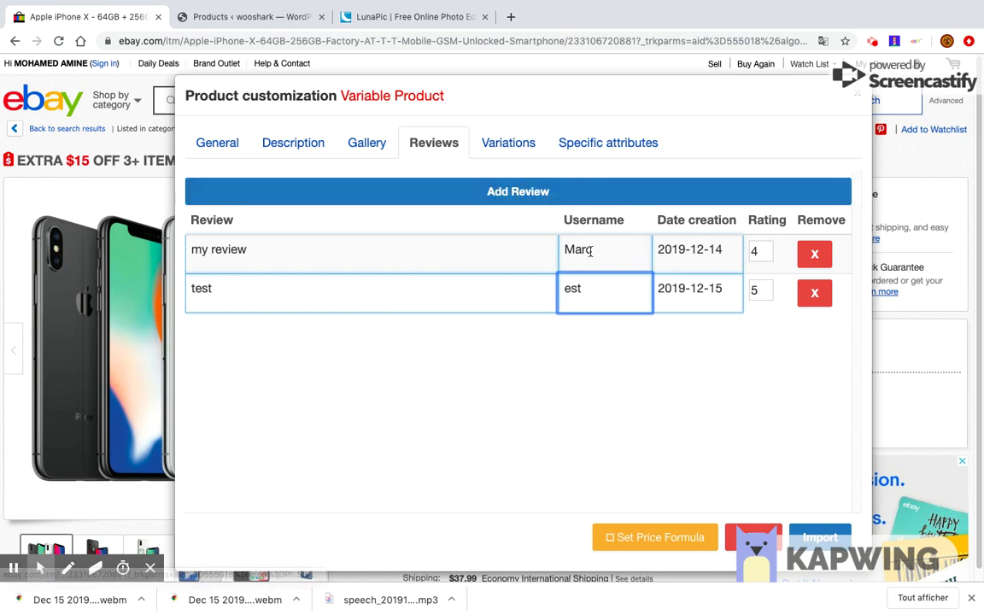
key(BackSpace)
key(BackSpace)
key(BackSpace)
- Remove the Silver 256GB and Space Gray 64GB variations and set the Silver 64GB variation's weight to 1.3
click(521, 143)
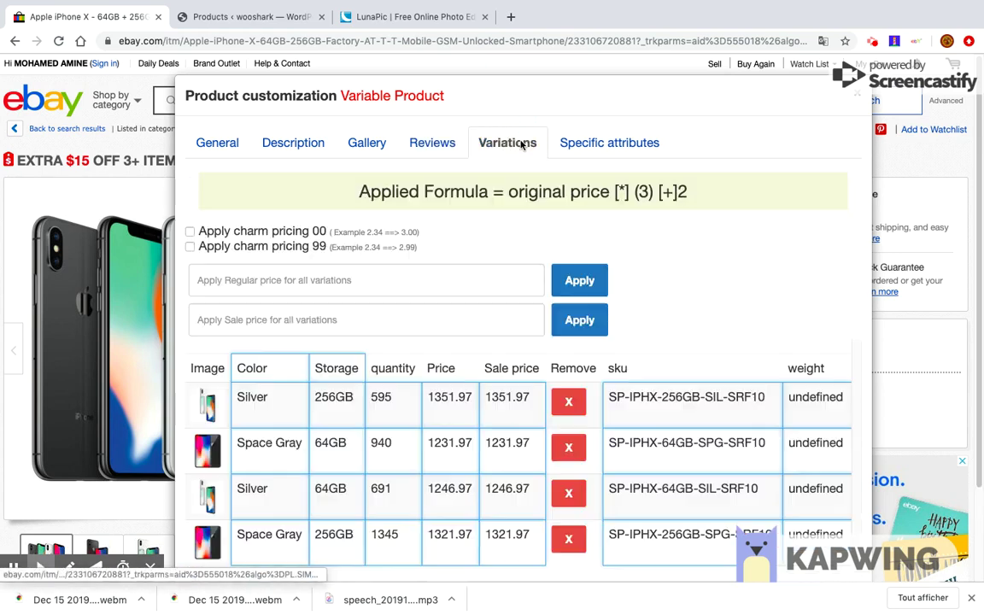
scroll(689, 275, down, 3)
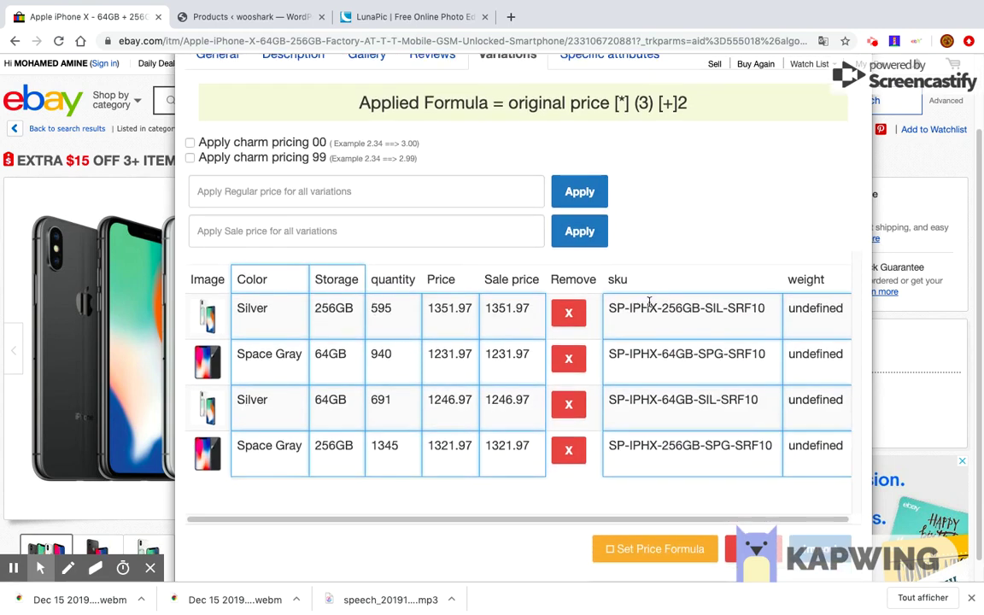
click(577, 307)
click(578, 308)
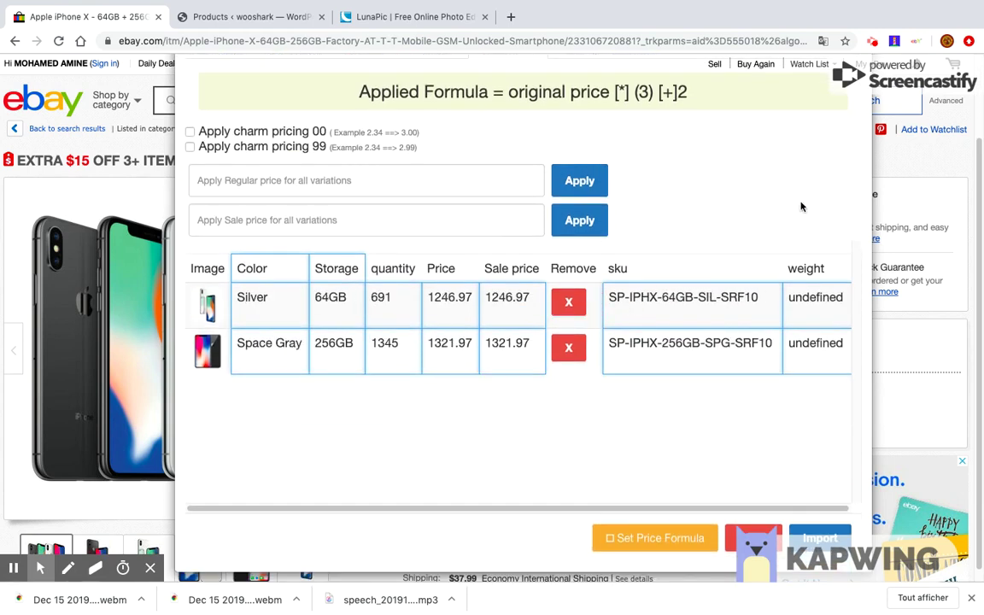
click(816, 305)
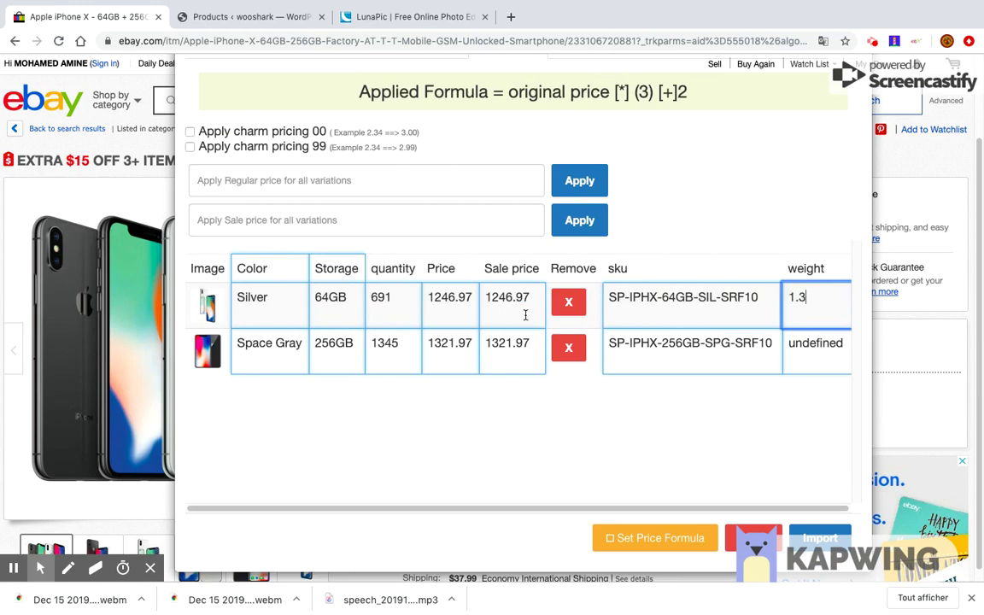
- Enable charm pricing 00 and apply a regular price of 100 to all variations
click(191, 132)
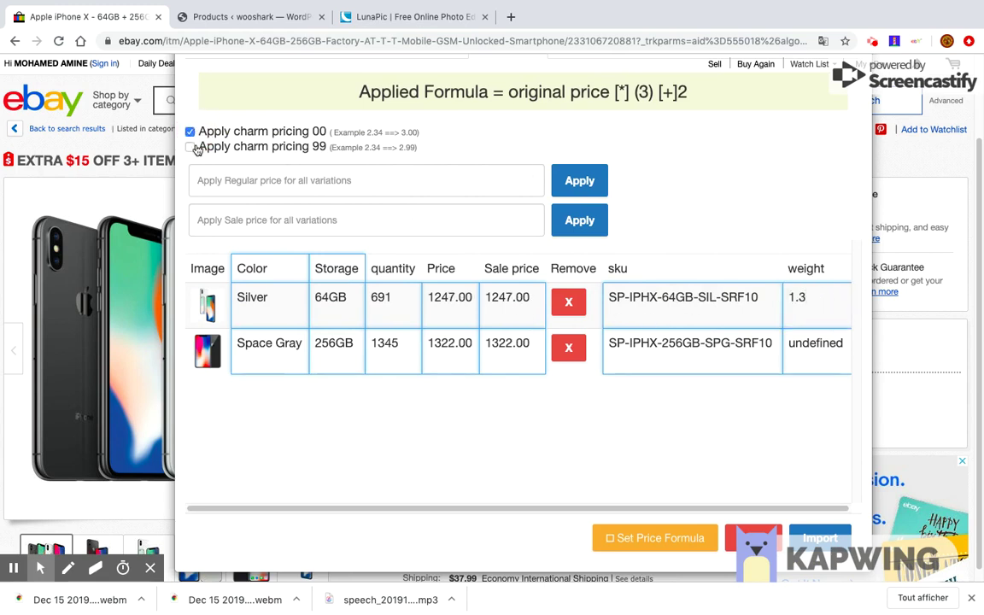
click(311, 192)
text(100)
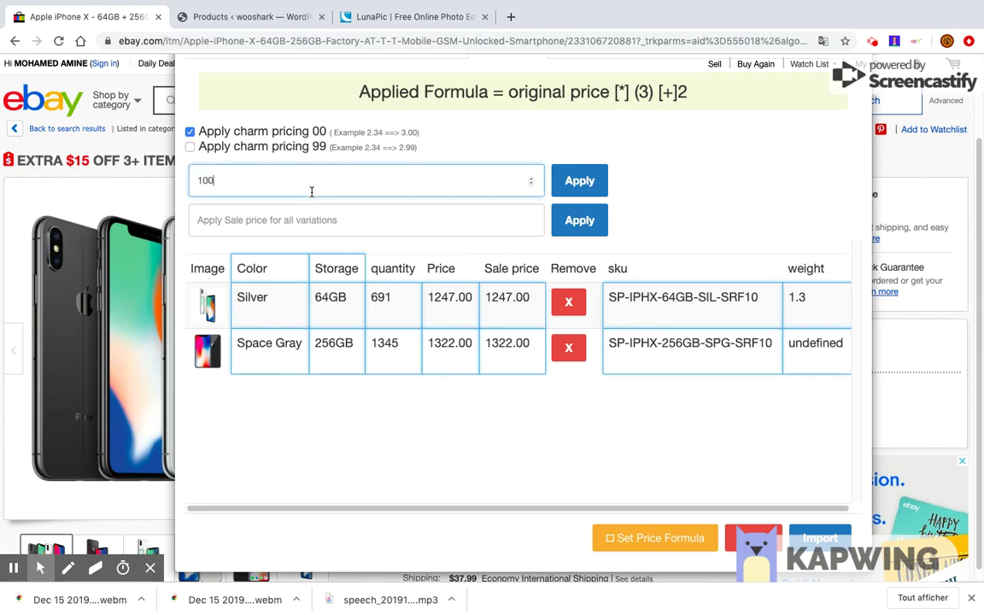
click(581, 182)
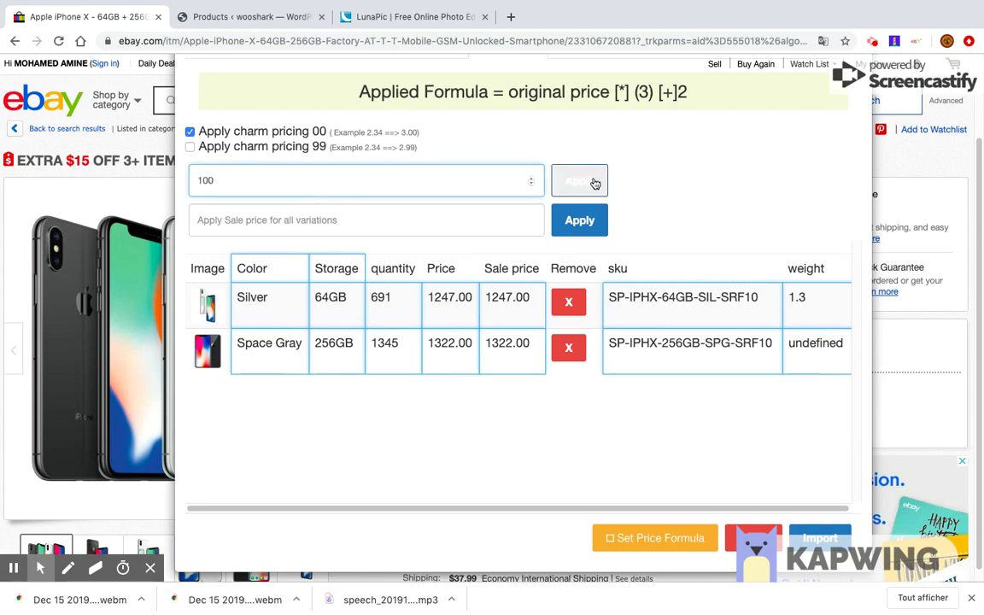
- Set the quantity to 690 for the Silver 64GB variation and 3 for the Space Gray 256GB variation
click(399, 300)
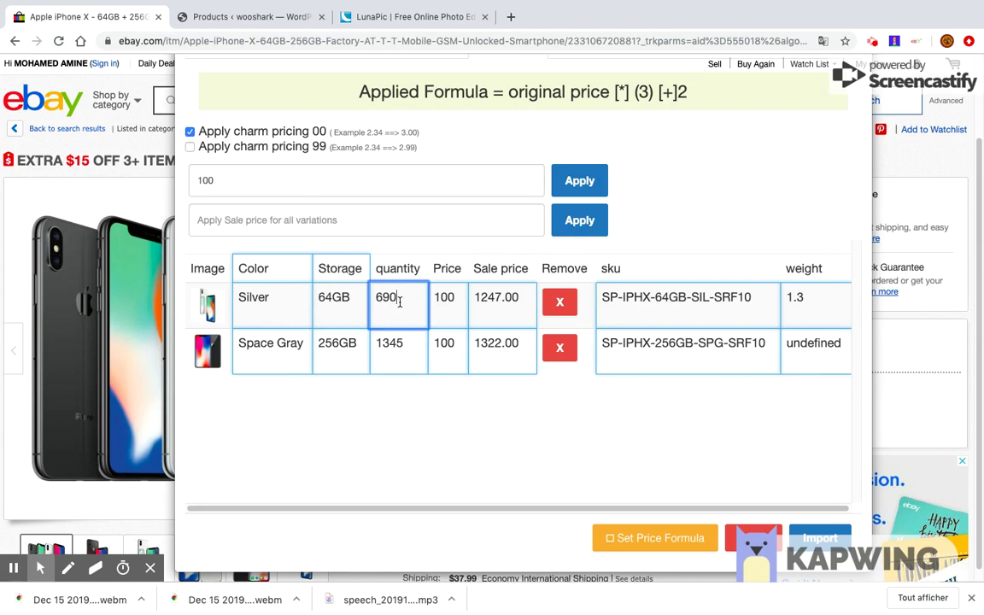
double_click(397, 343)
text(3)
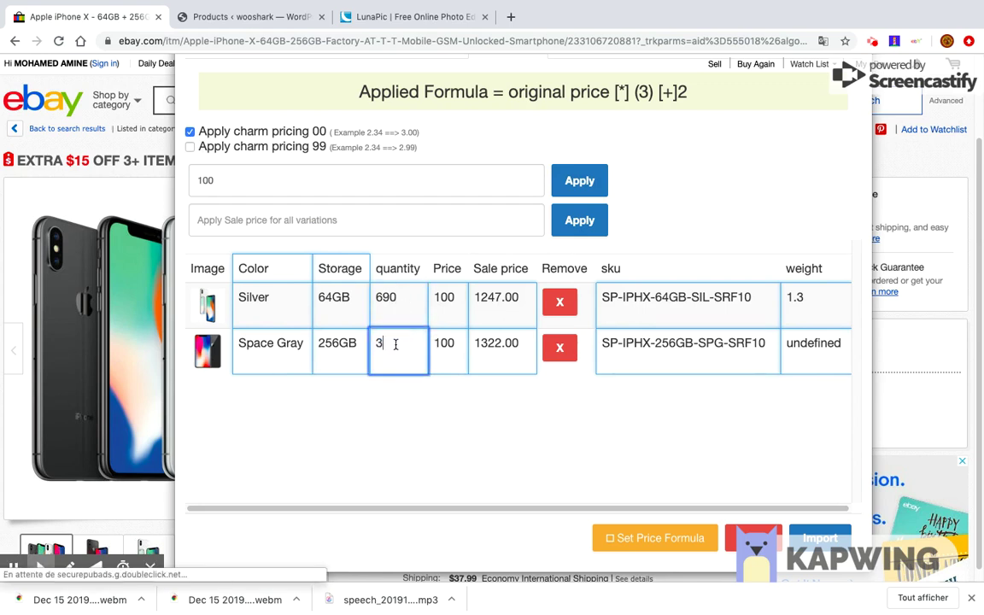
click(440, 406)
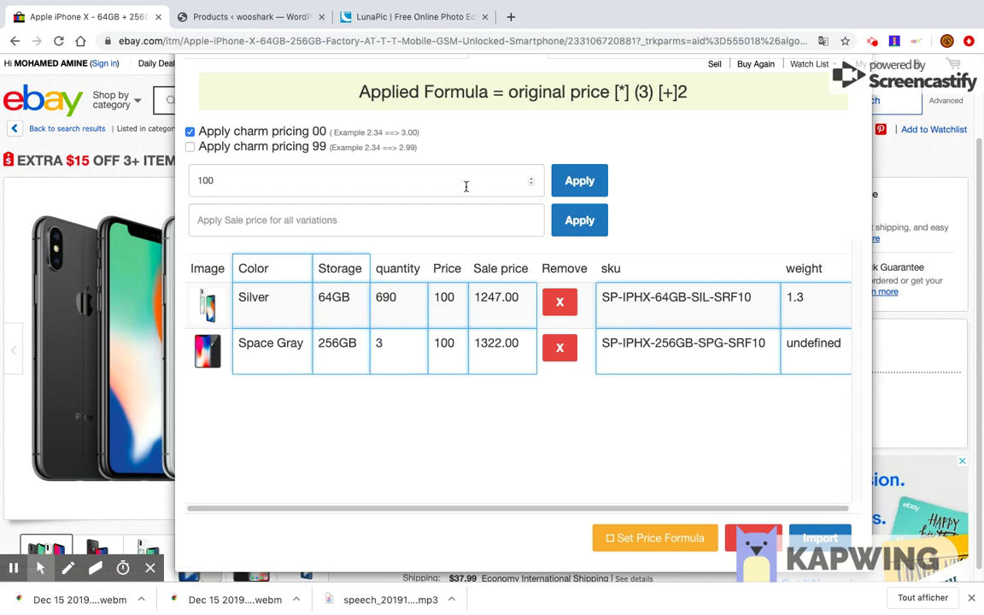
- In the specific attributes, change the Brand to "iphone" and remove the Features, MPN and Camera Resolution entries
scroll(466, 186, up, 3)
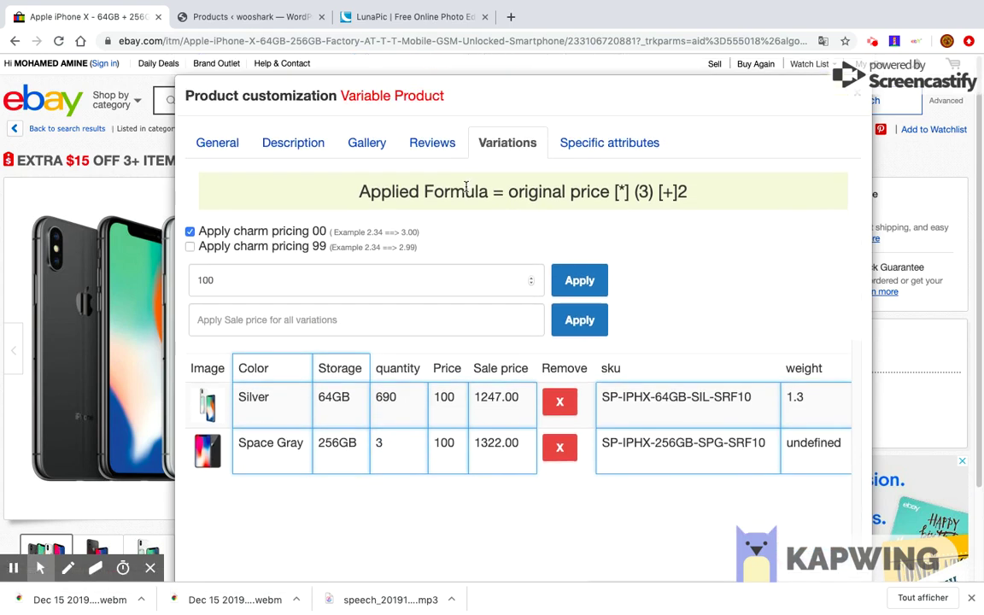
click(576, 143)
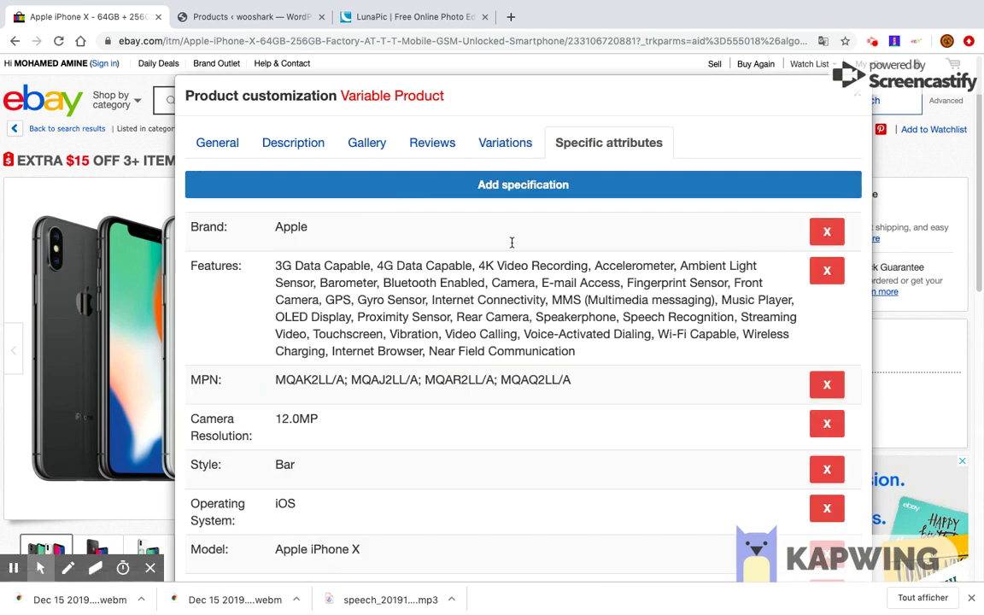
click(286, 228)
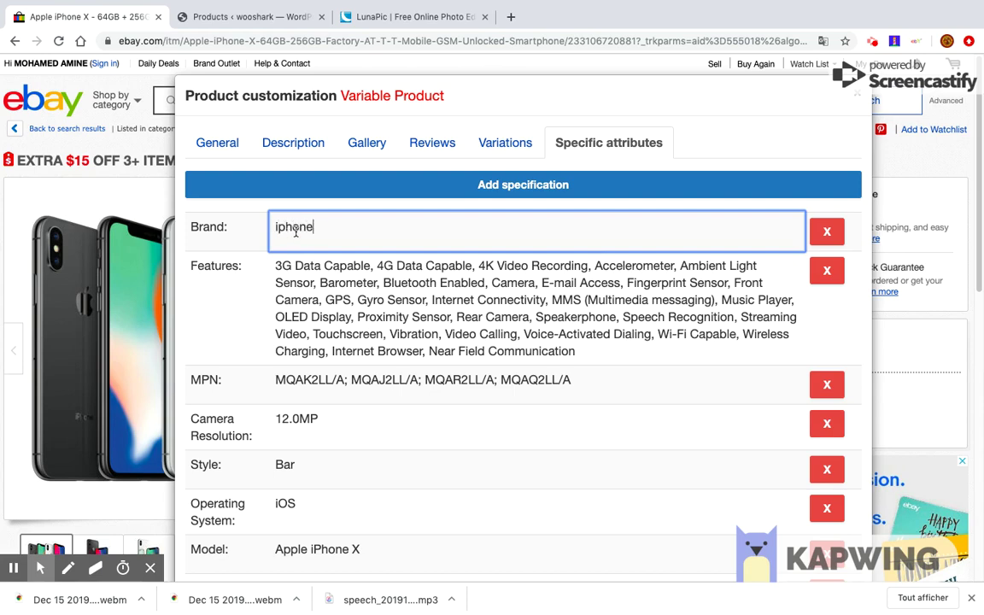
click(827, 270)
click(812, 270)
click(812, 270)
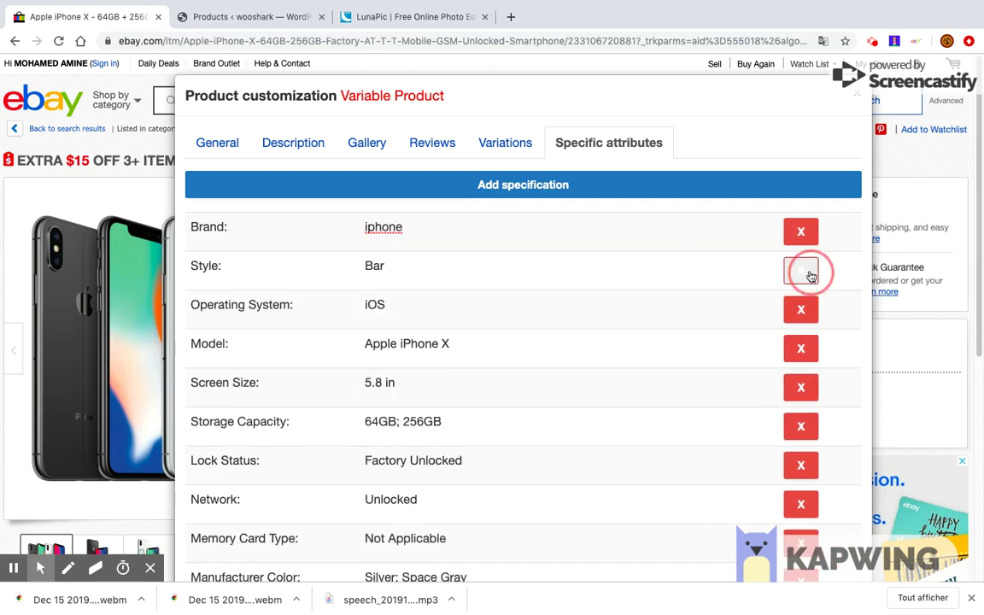
- Add a new specification named "test" with the value "test"
click(694, 198)
click(356, 468)
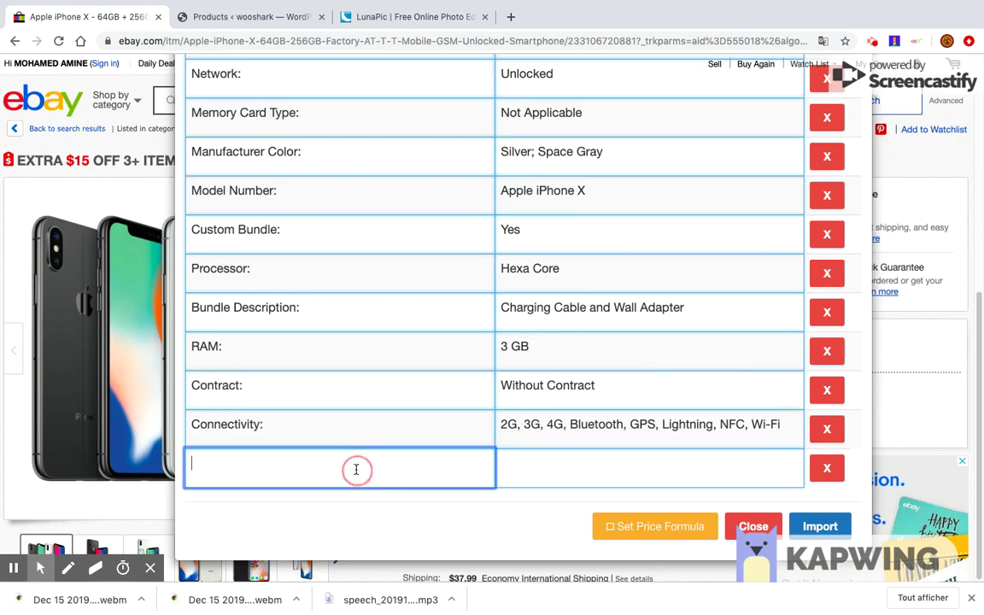
text(test)
click(636, 470)
text(t)
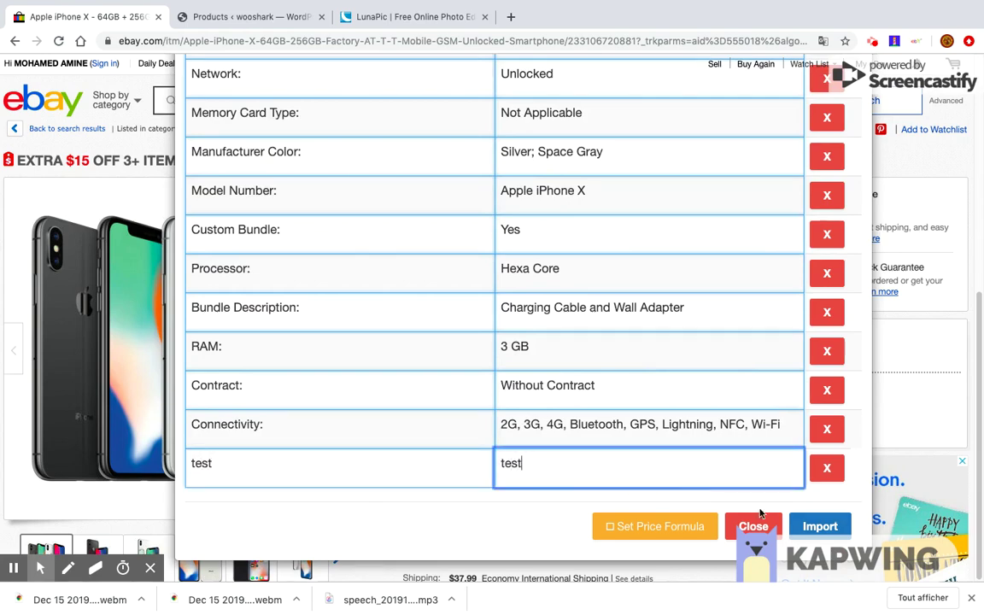
- Import the customized product into the shop and open Apple iPhone X from the WordPress product list
click(818, 524)
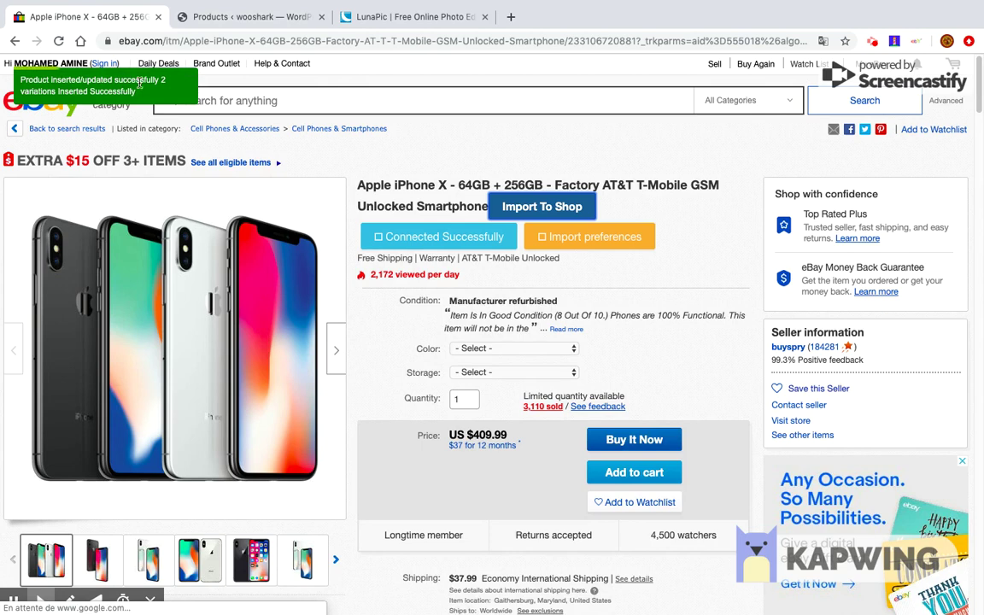
click(192, 23)
click(48, 202)
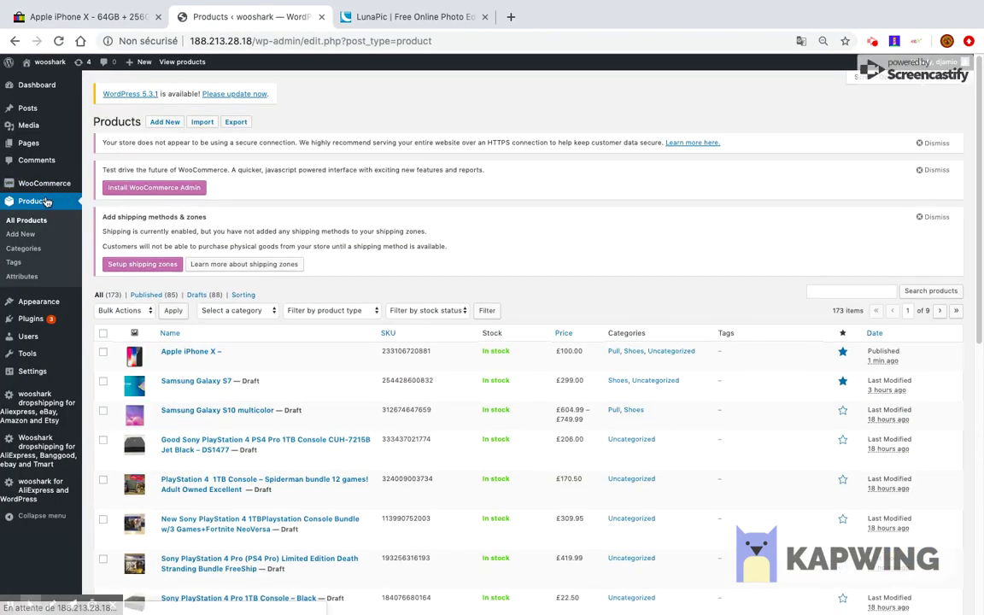
click(191, 352)
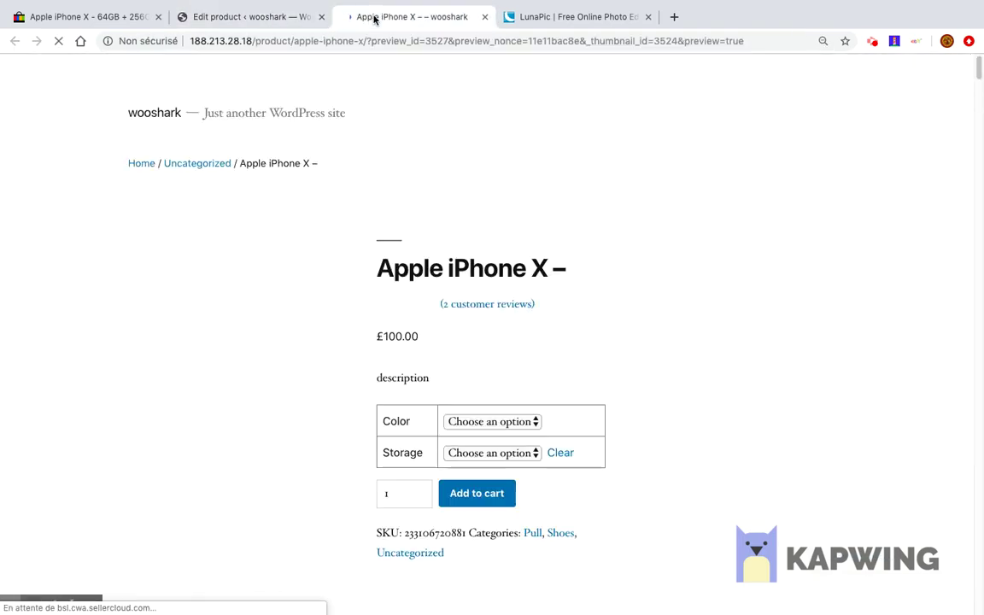
- Check the product's preview page, including its description and images, and select the Space Gray color with 256GB storage
scroll(527, 304, down, 3)
scroll(527, 304, down, 7)
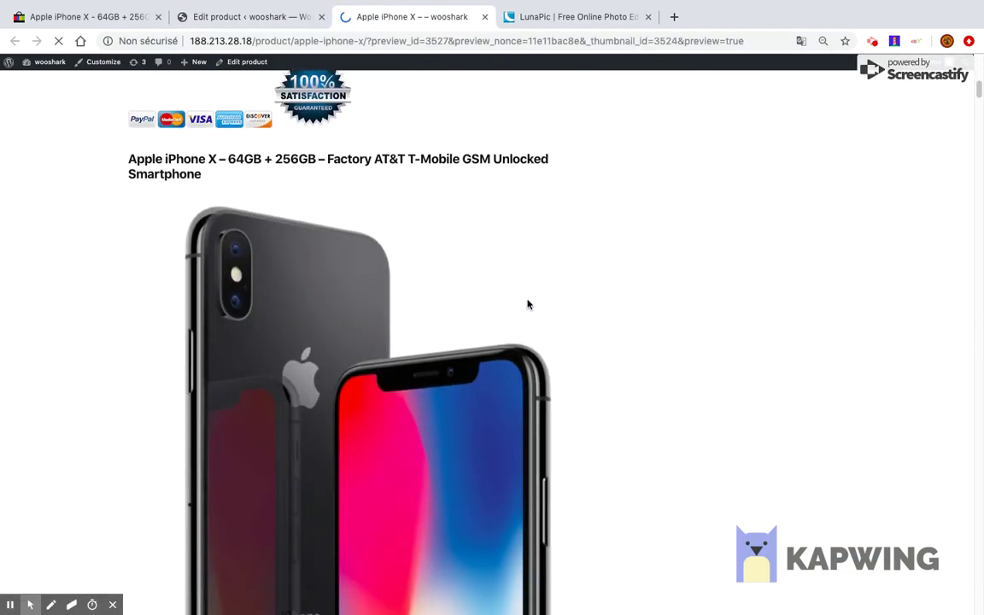
scroll(527, 304, up, 9)
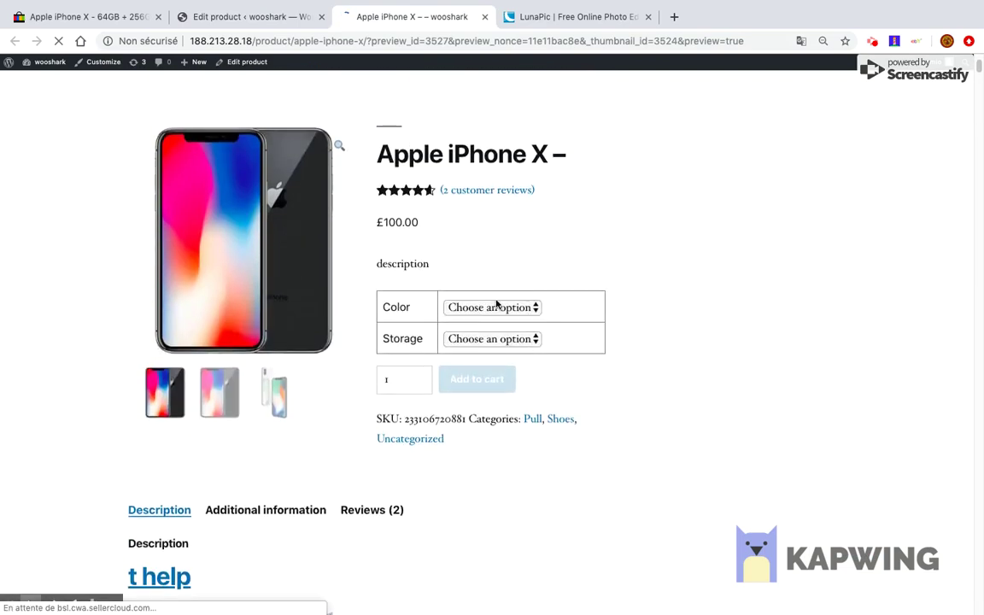
click(496, 306)
click(504, 323)
click(510, 339)
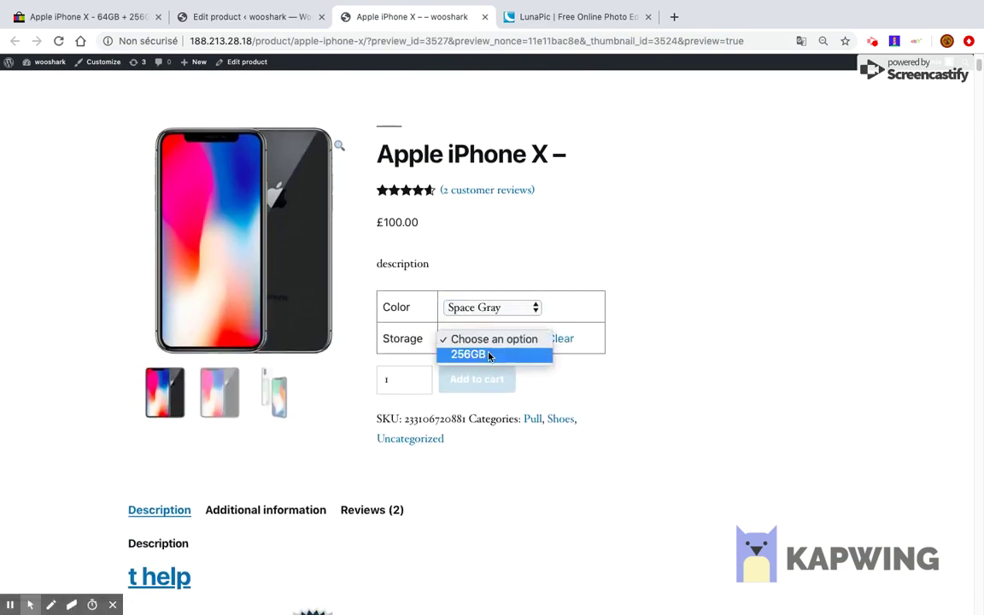
click(490, 355)
click(589, 153)
scroll(700, 189, up, 3)
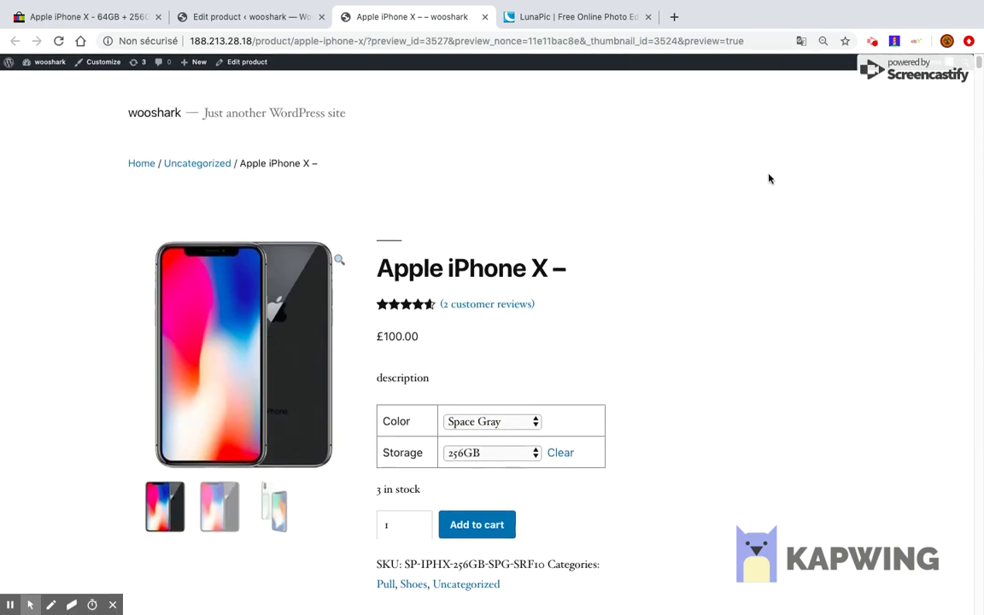